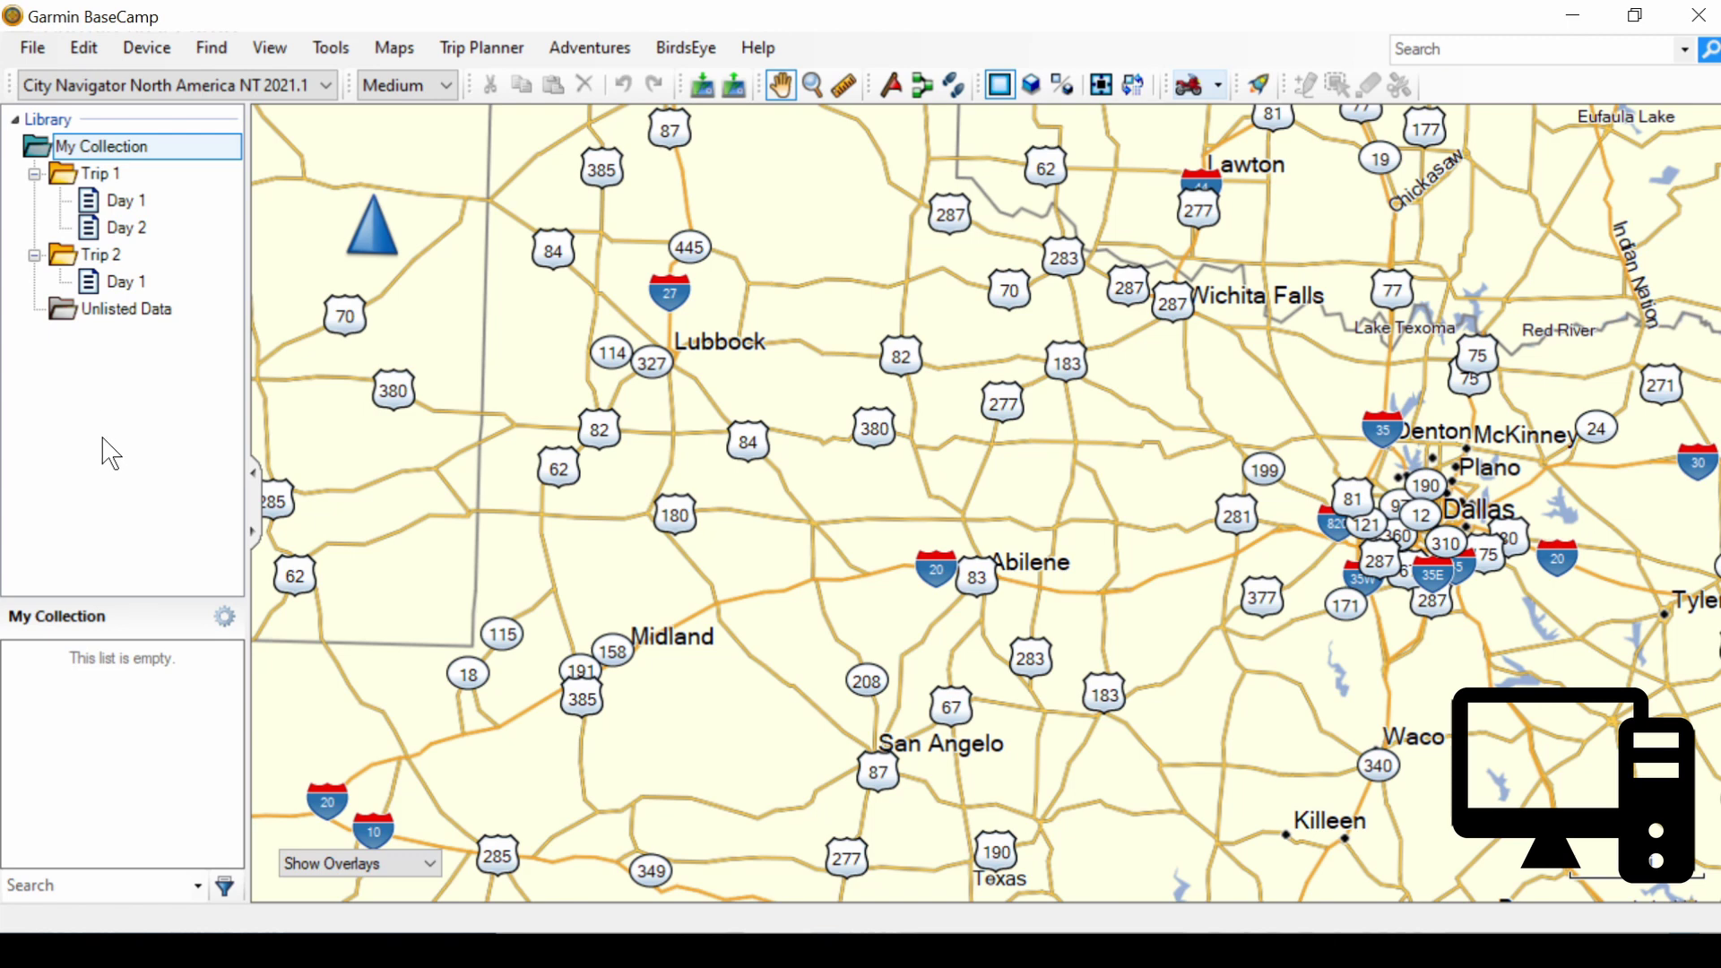
# Step: Start a new database from the general options and name it Second Database
pyautogui.click(85, 48)
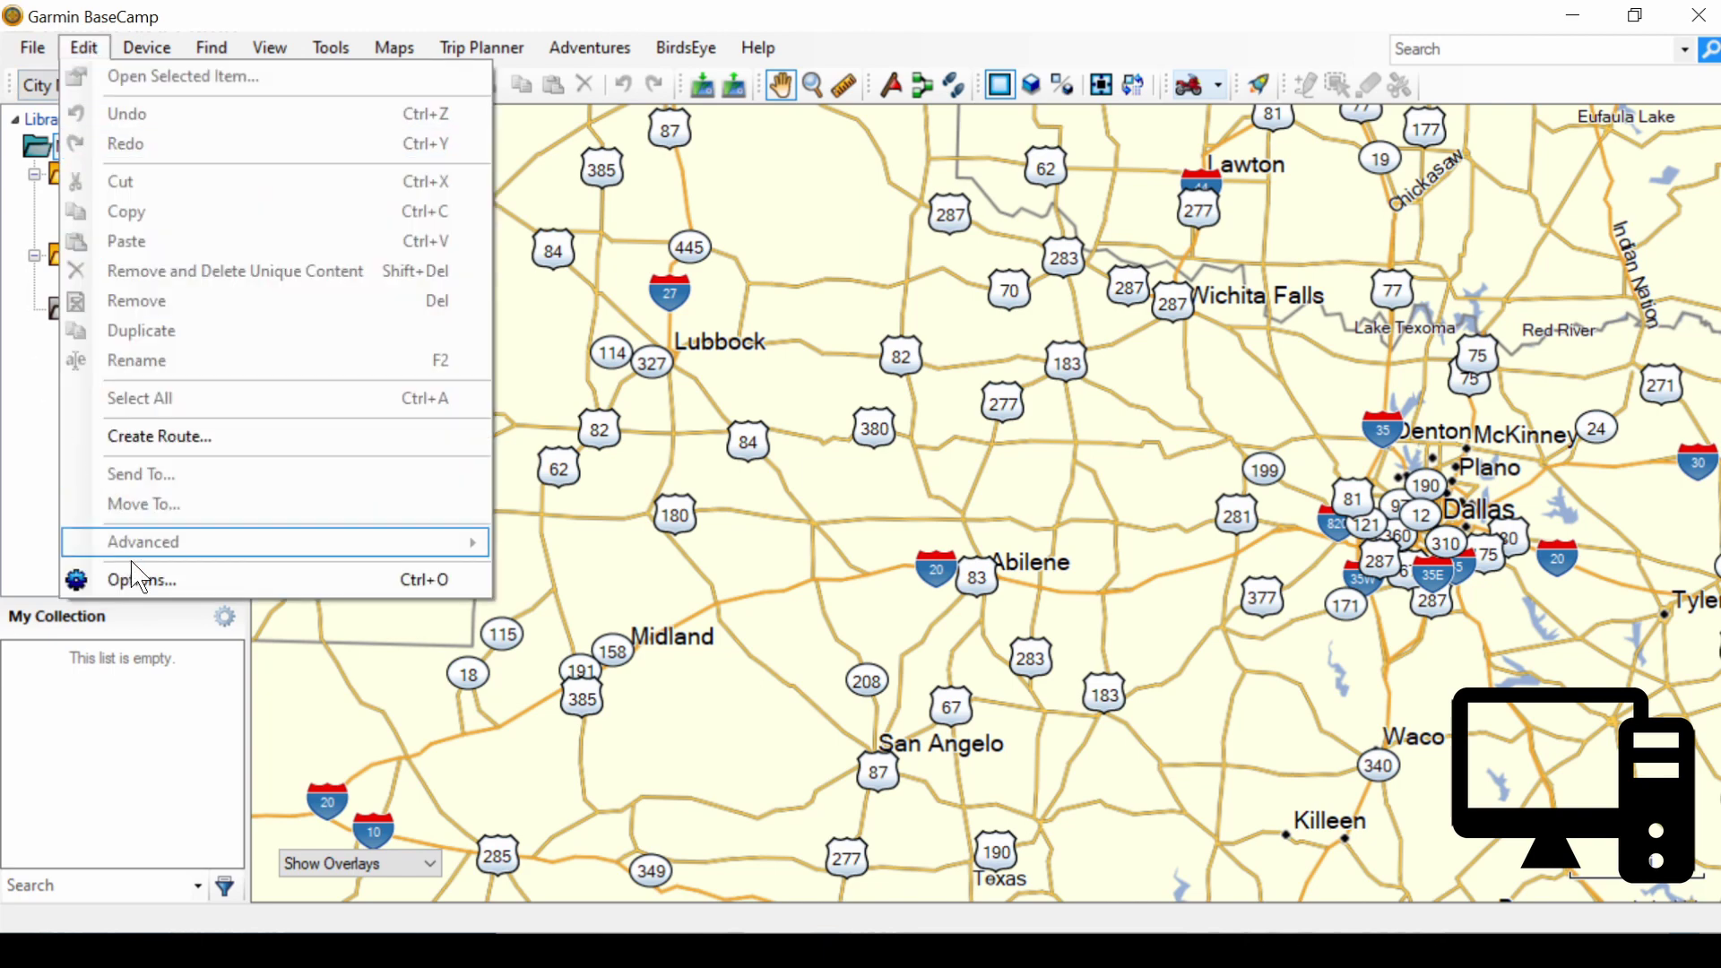
pyautogui.click(143, 579)
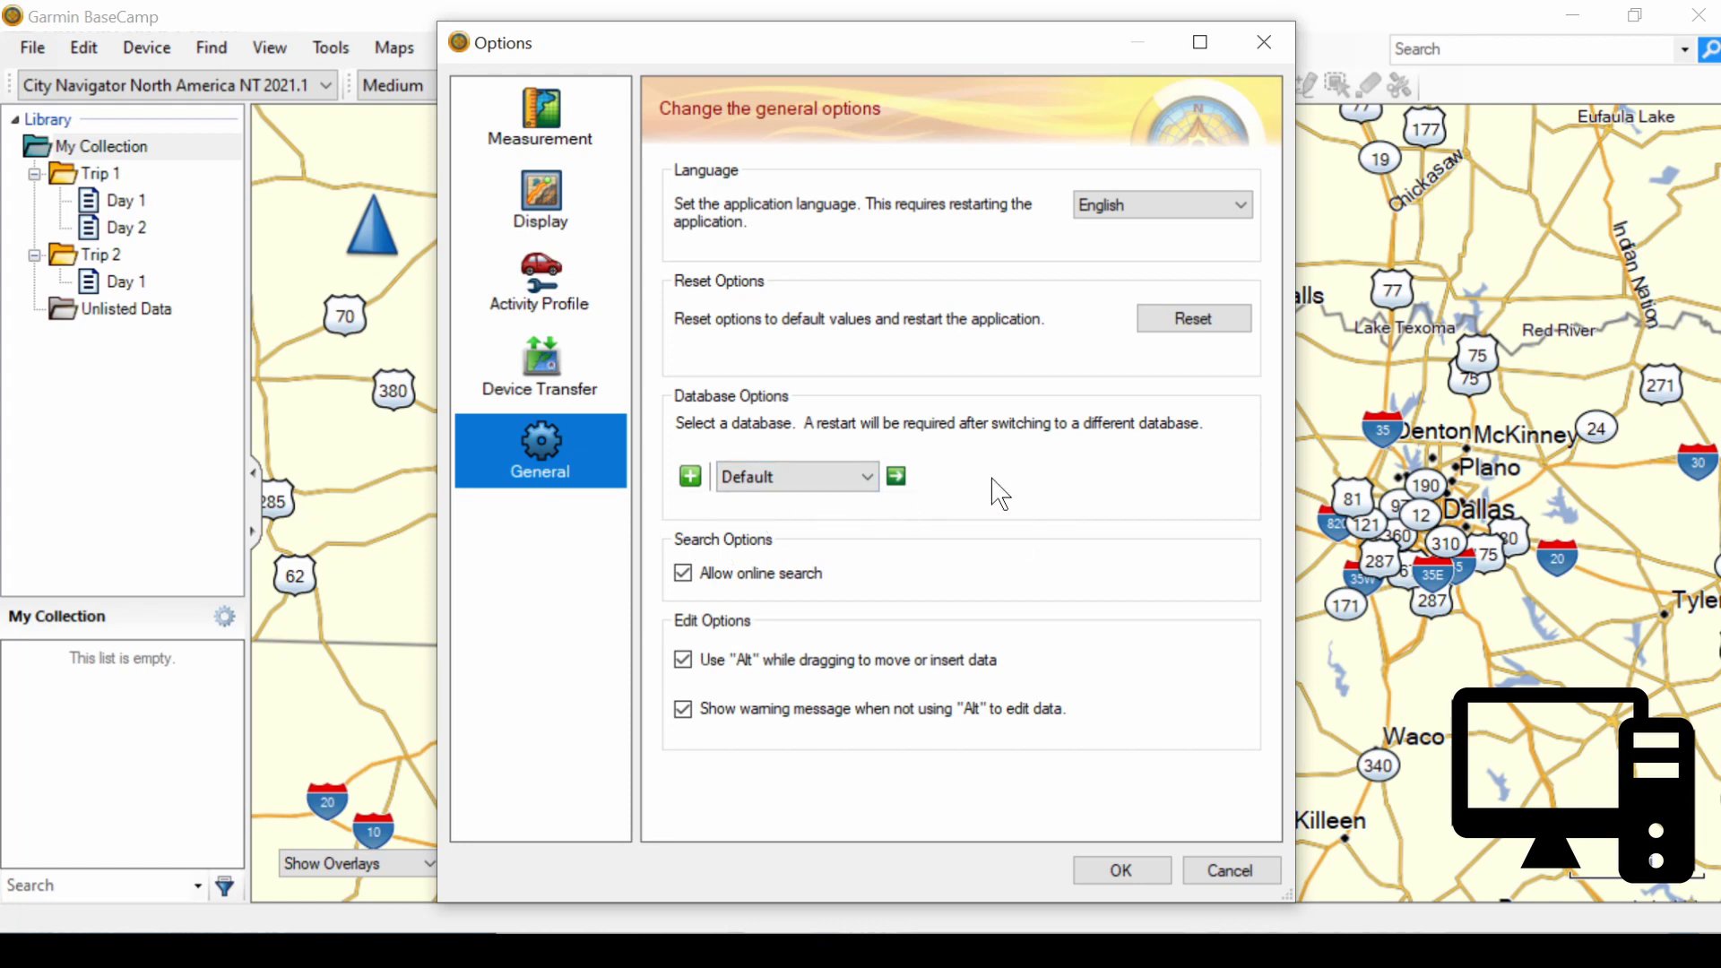
pyautogui.click(690, 476)
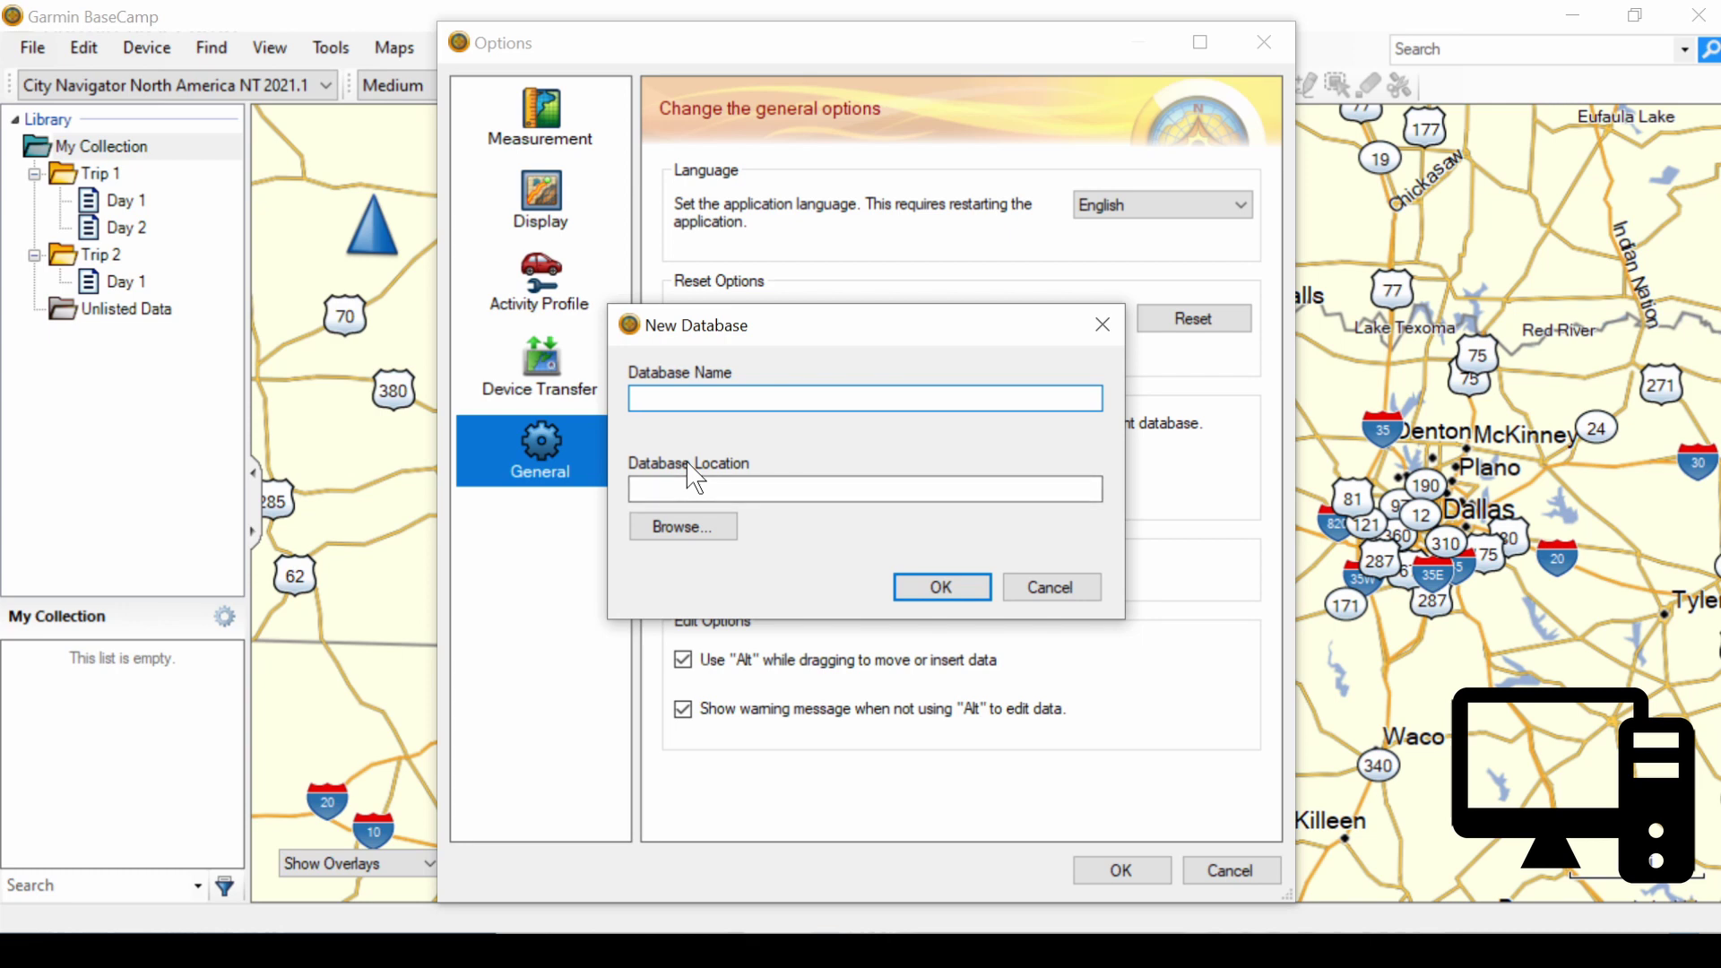
pyautogui.write('Second Databaase')
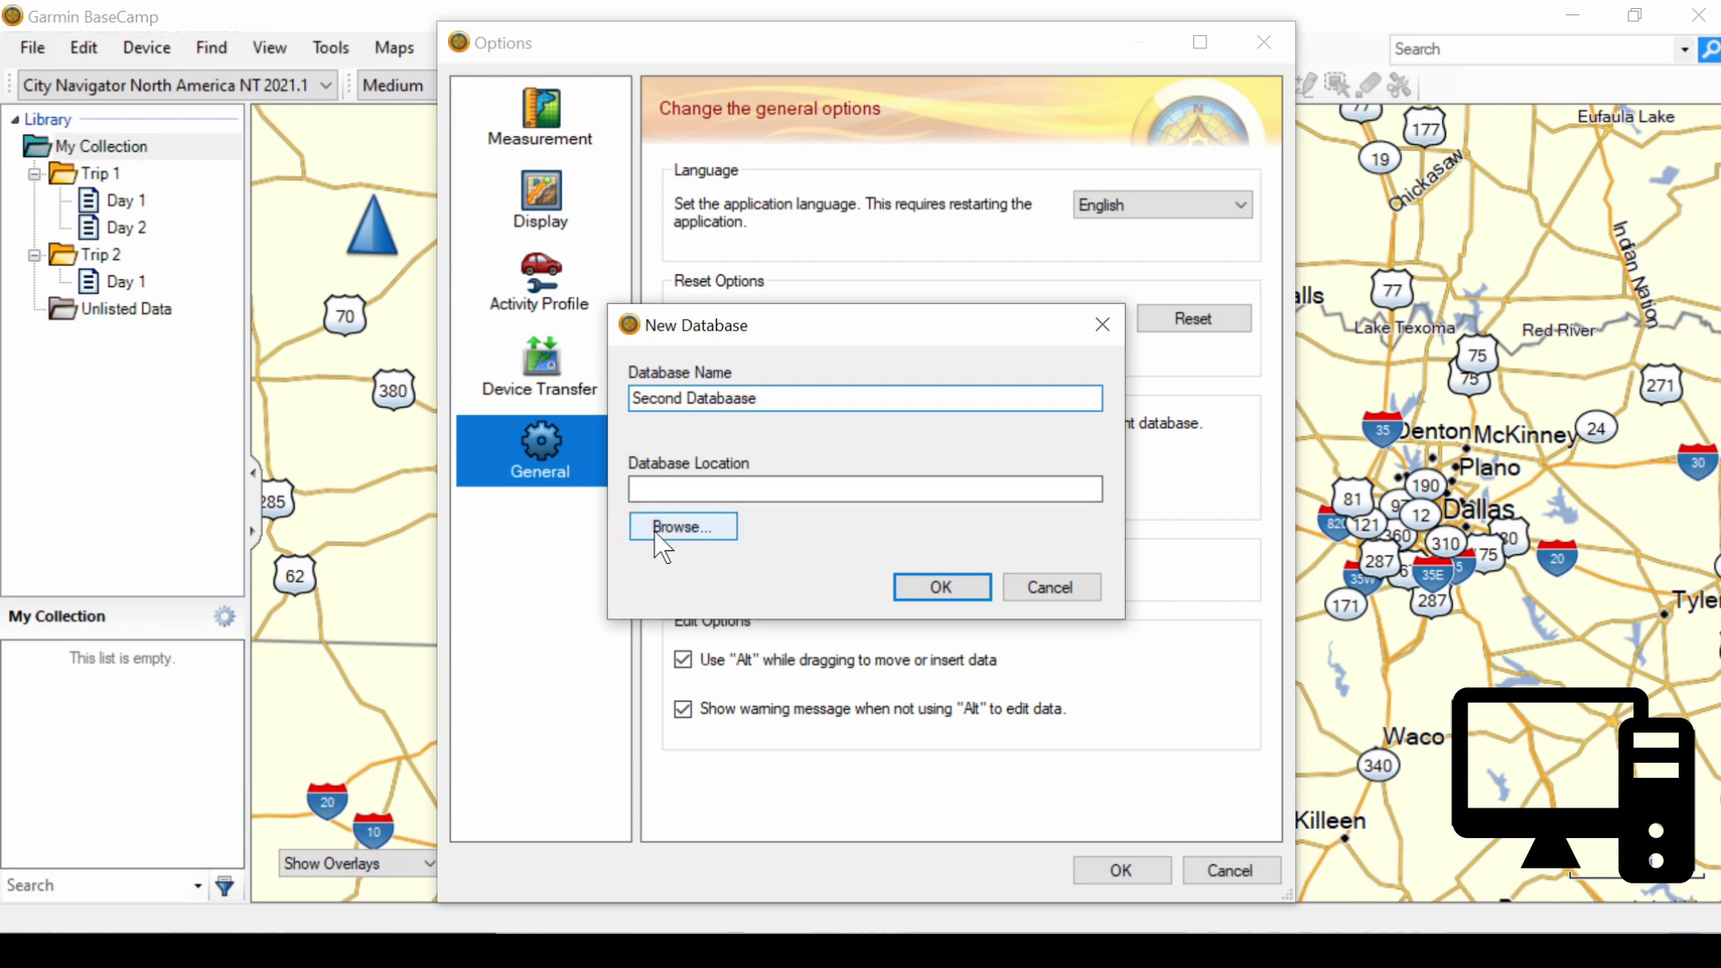
pyautogui.press('Left')
pyautogui.press('Left')
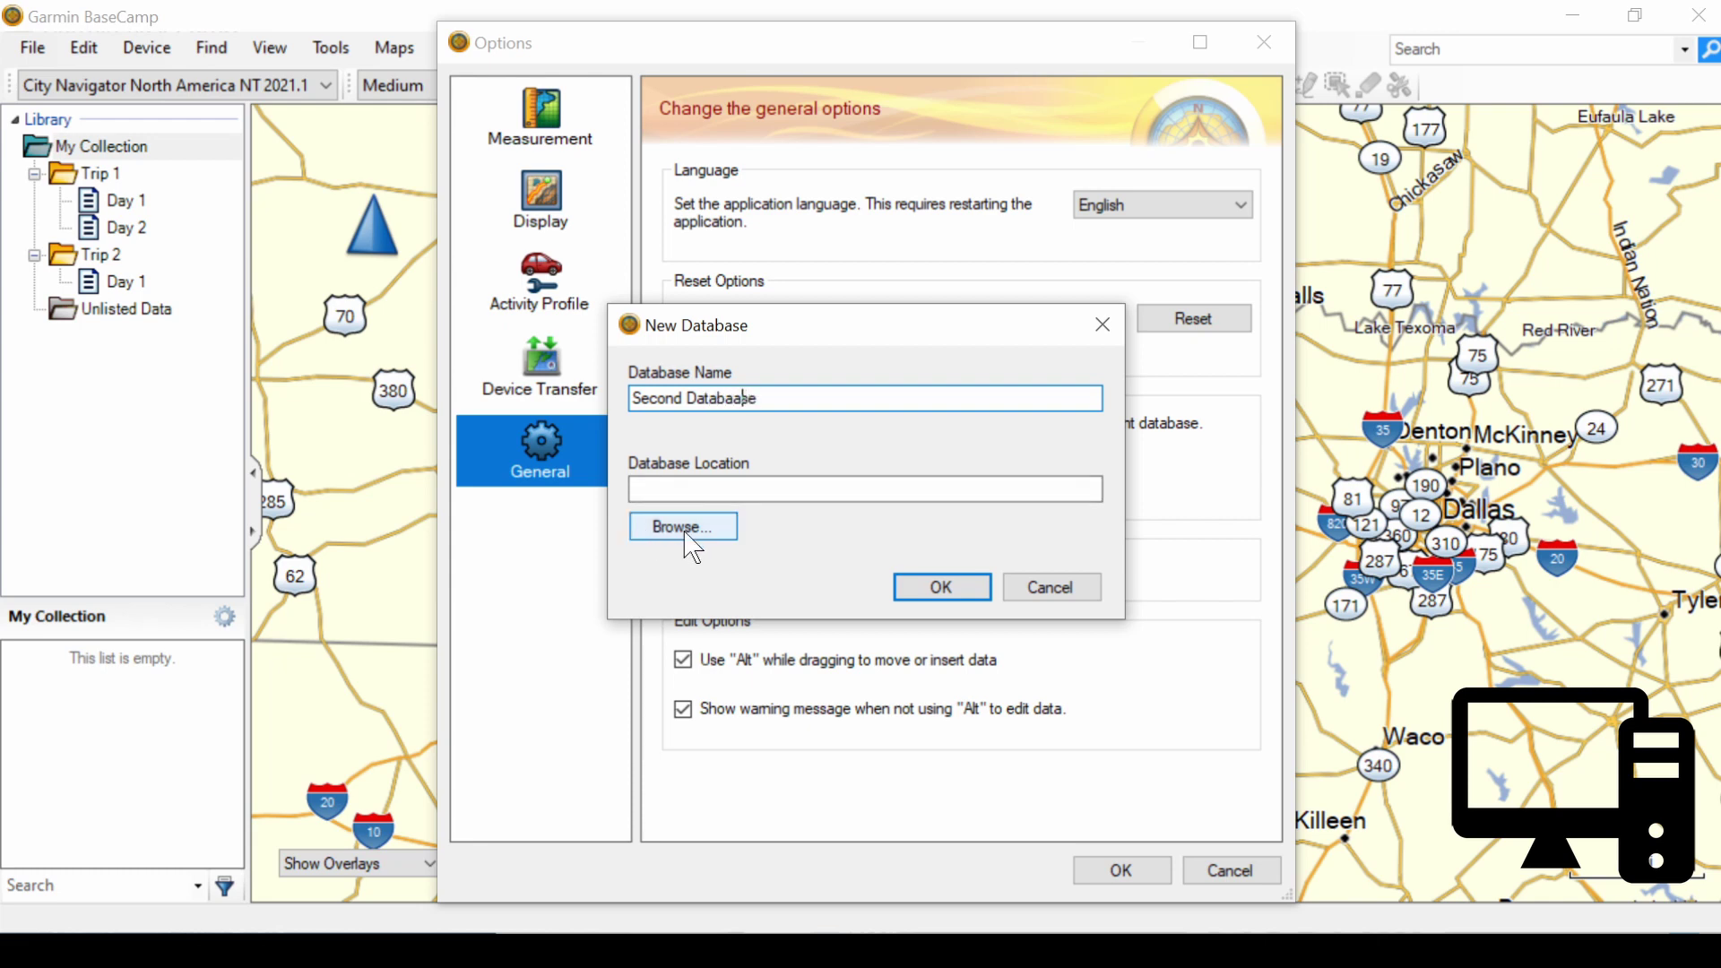
pyautogui.press('BackSpace')
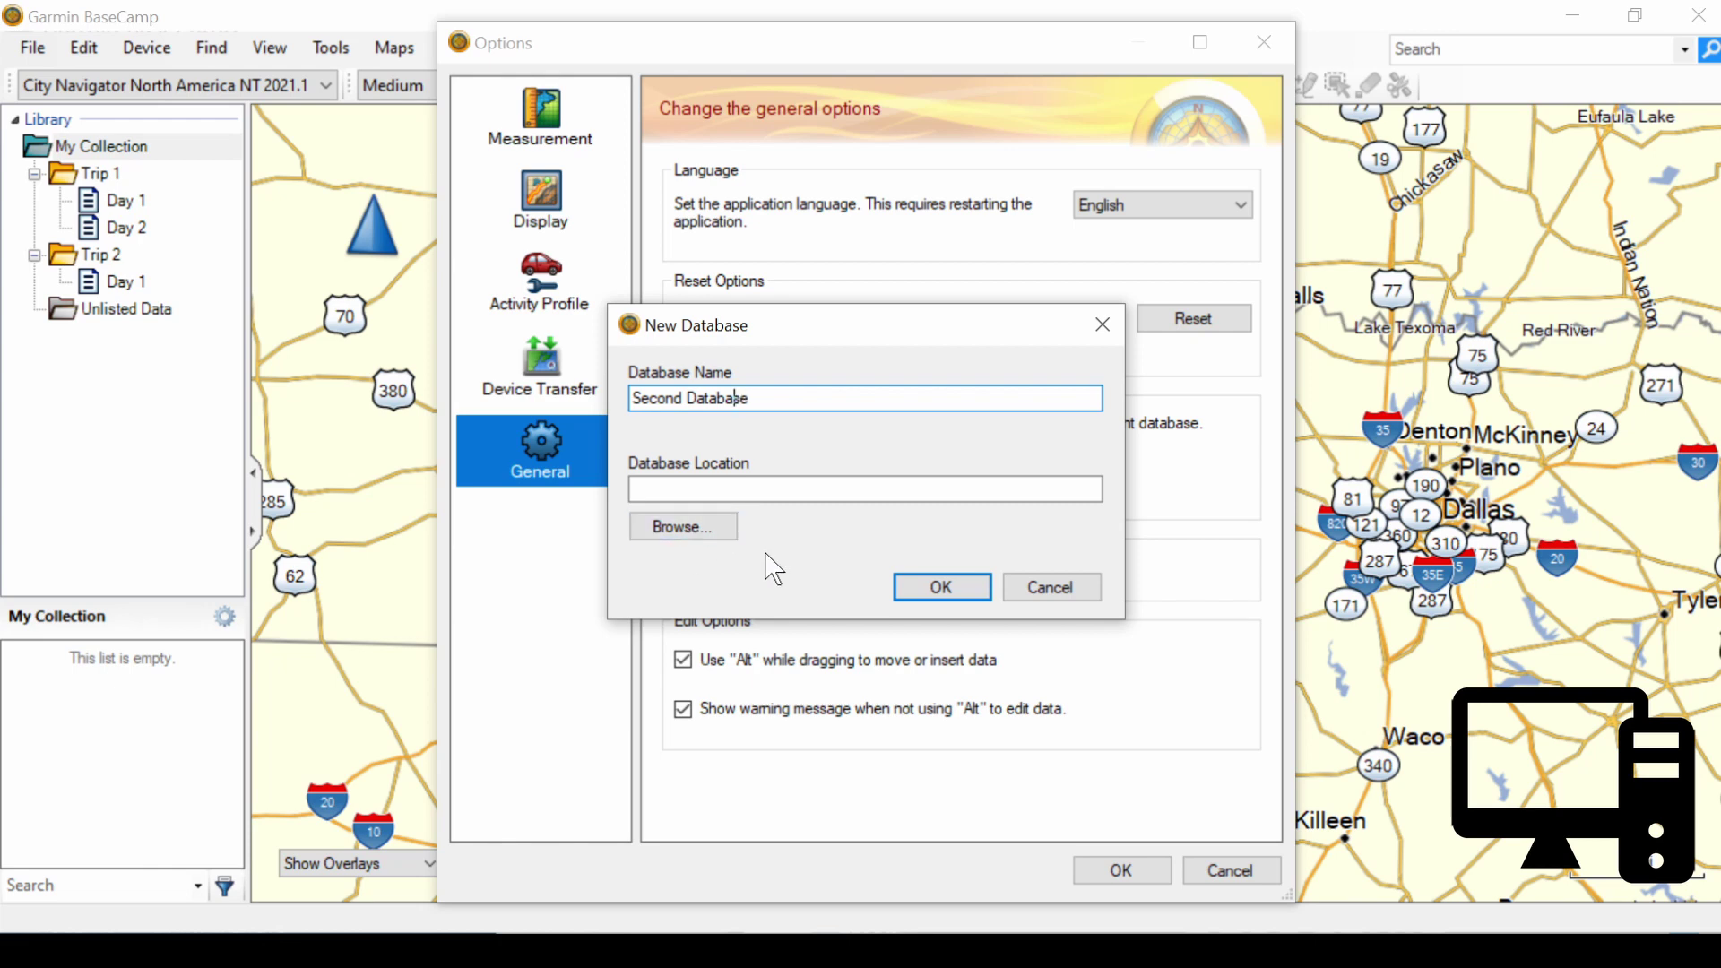
# Step: Locate the database in a new folder named Second inside My Garmin in the Documents library, and switch to that database
pyautogui.click(687, 529)
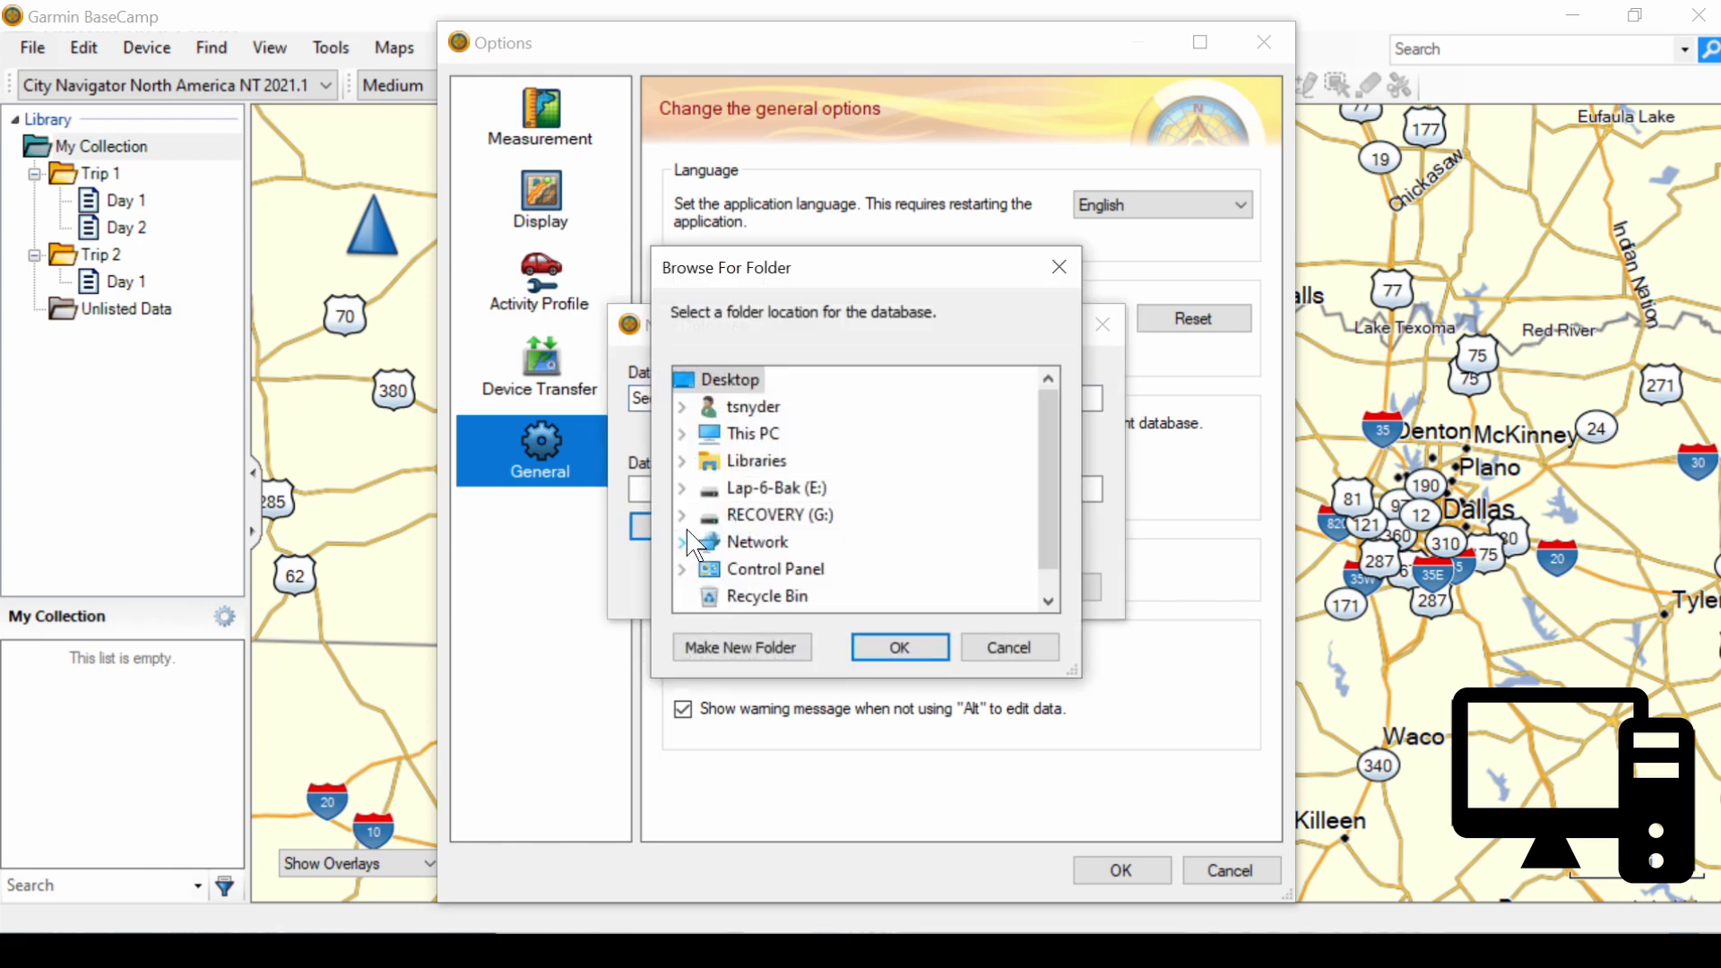
pyautogui.click(683, 462)
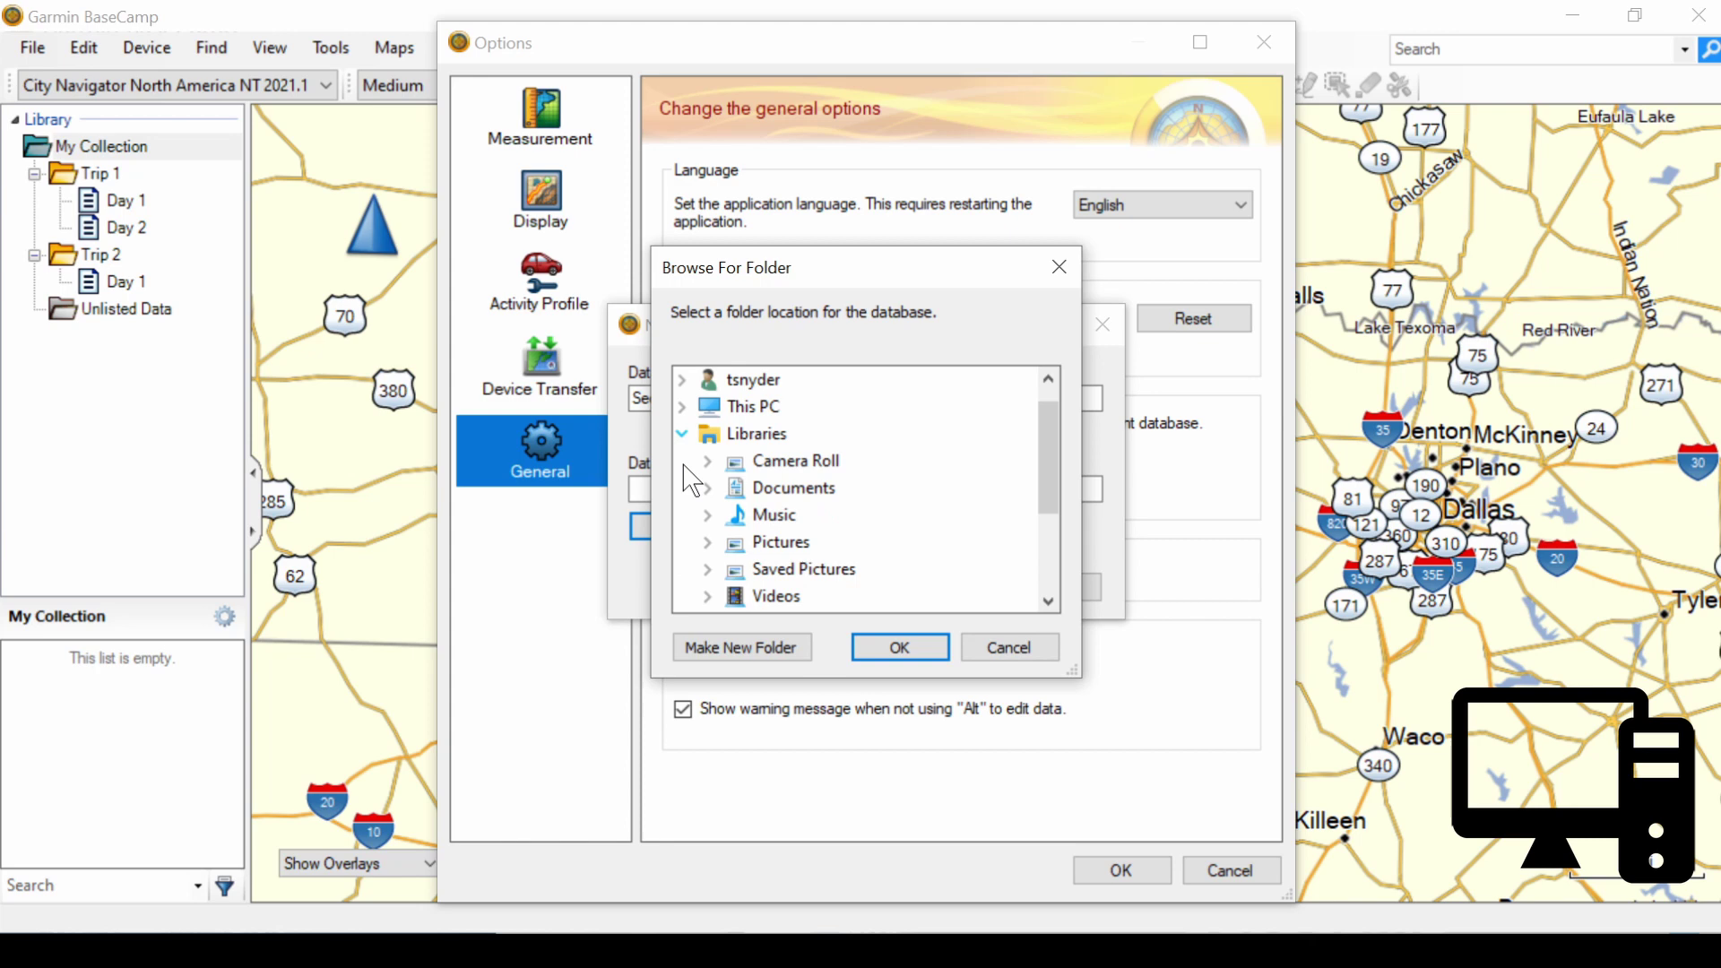
pyautogui.click(709, 490)
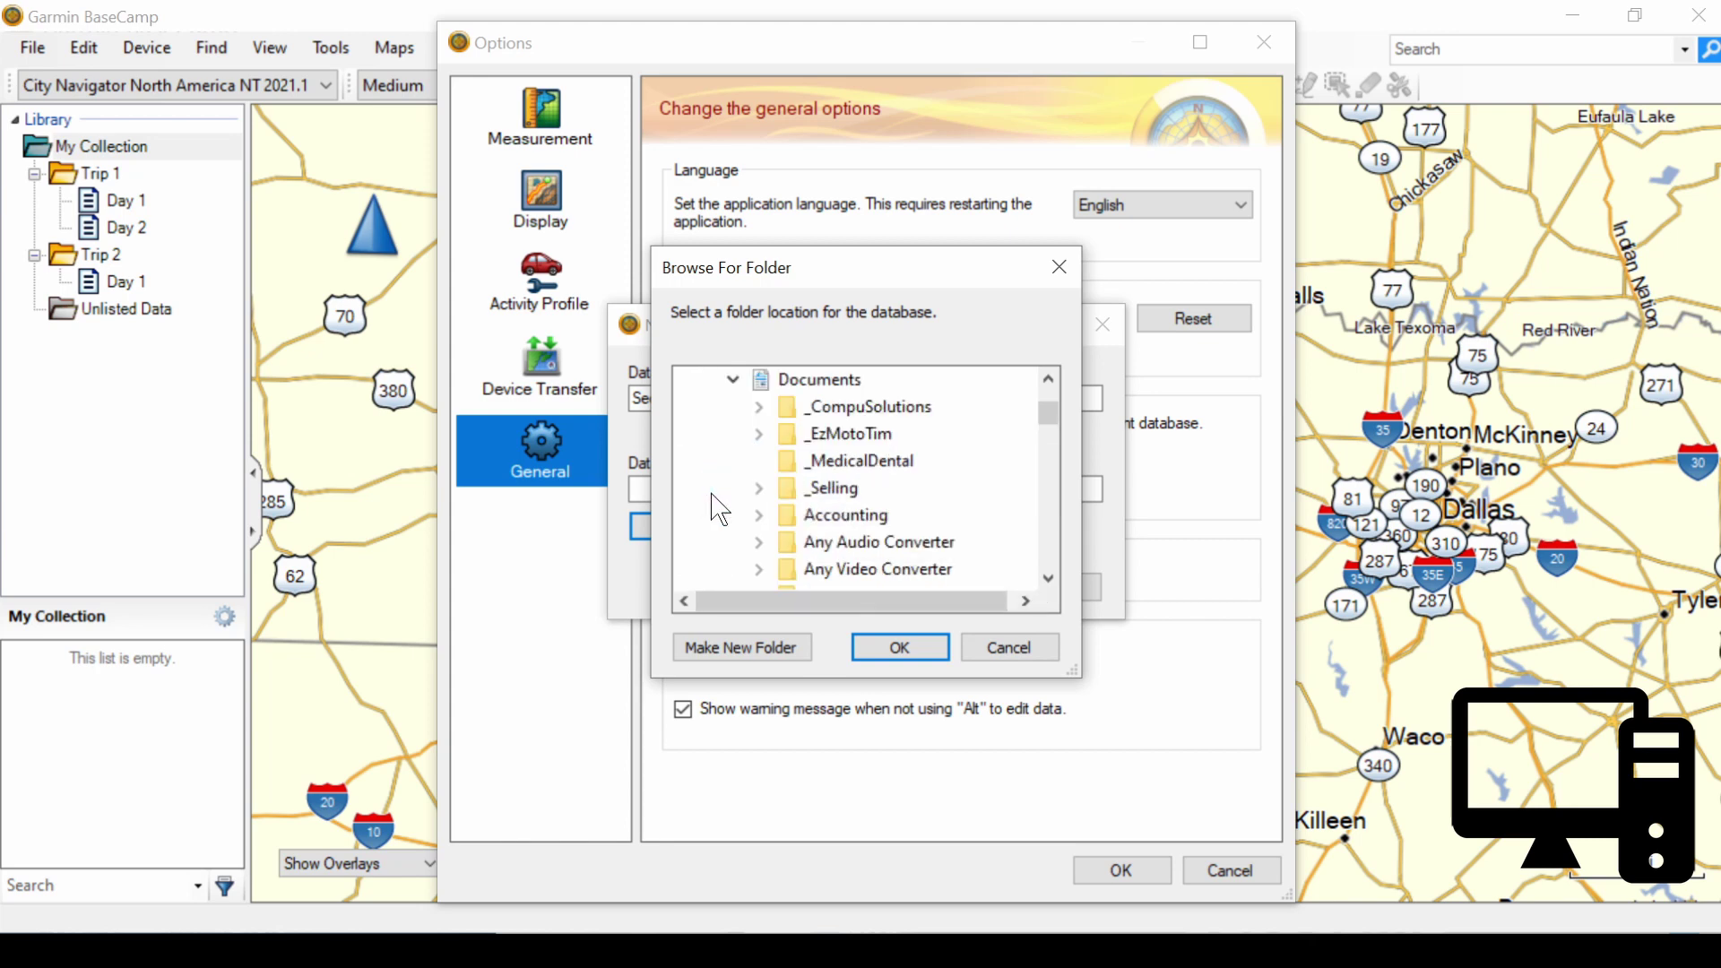
pyautogui.scroll(-10, 717, 508)
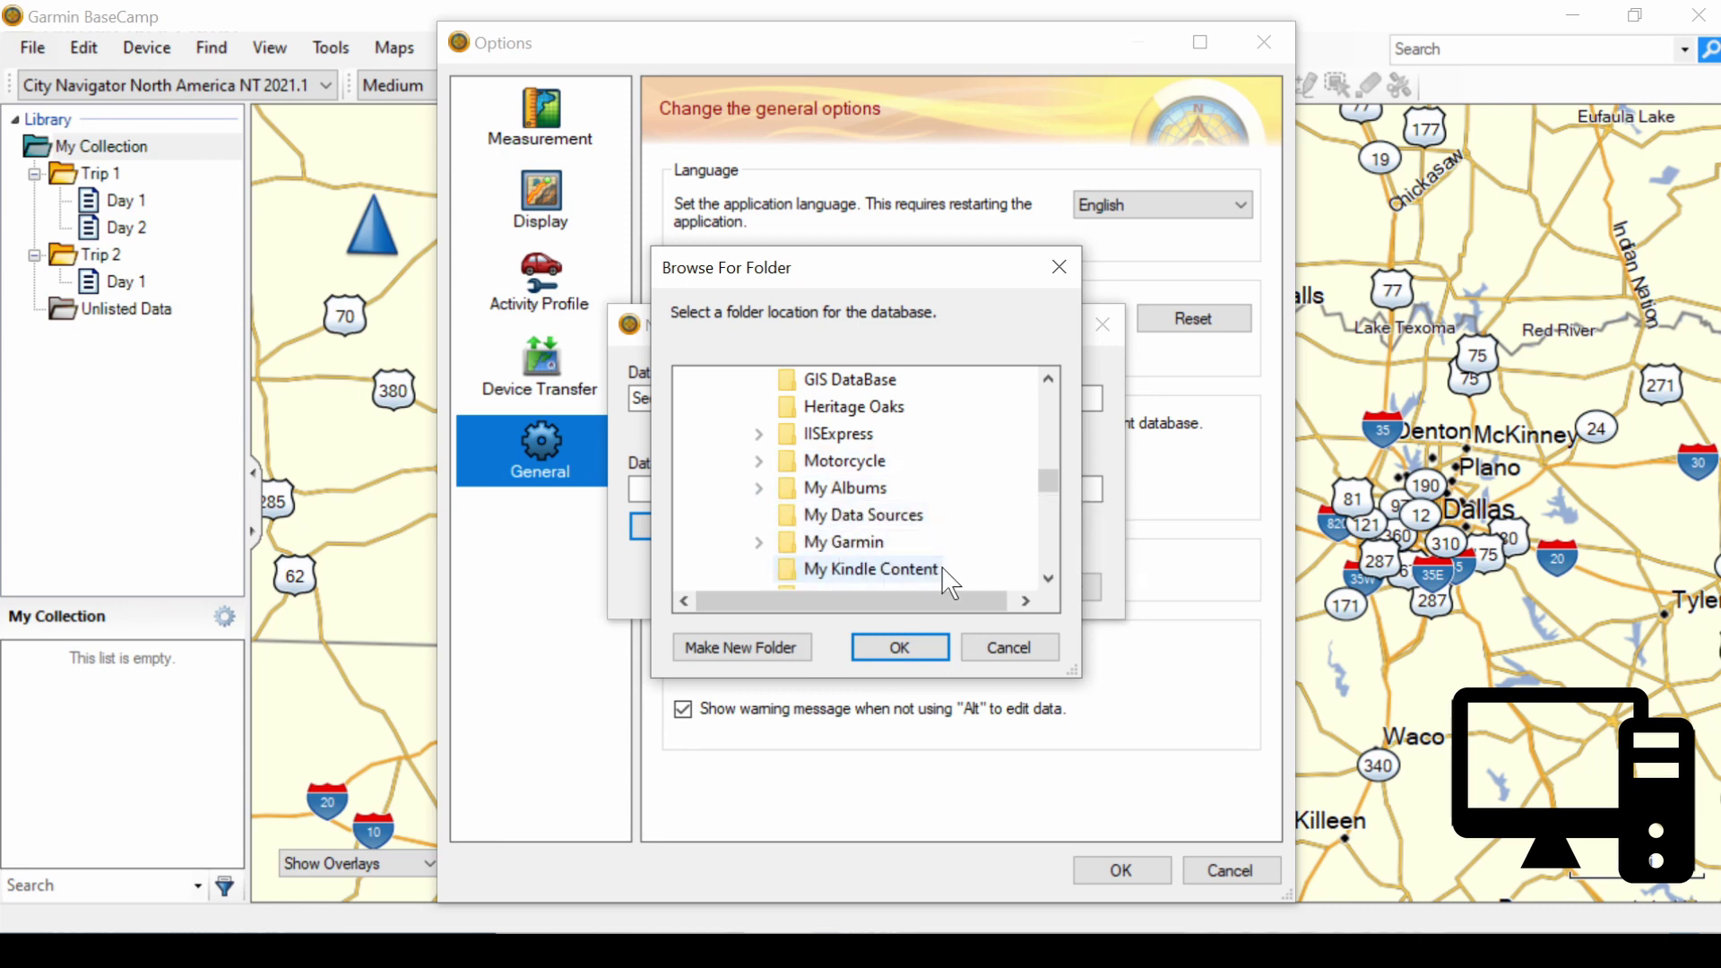
pyautogui.doubleClick(861, 544)
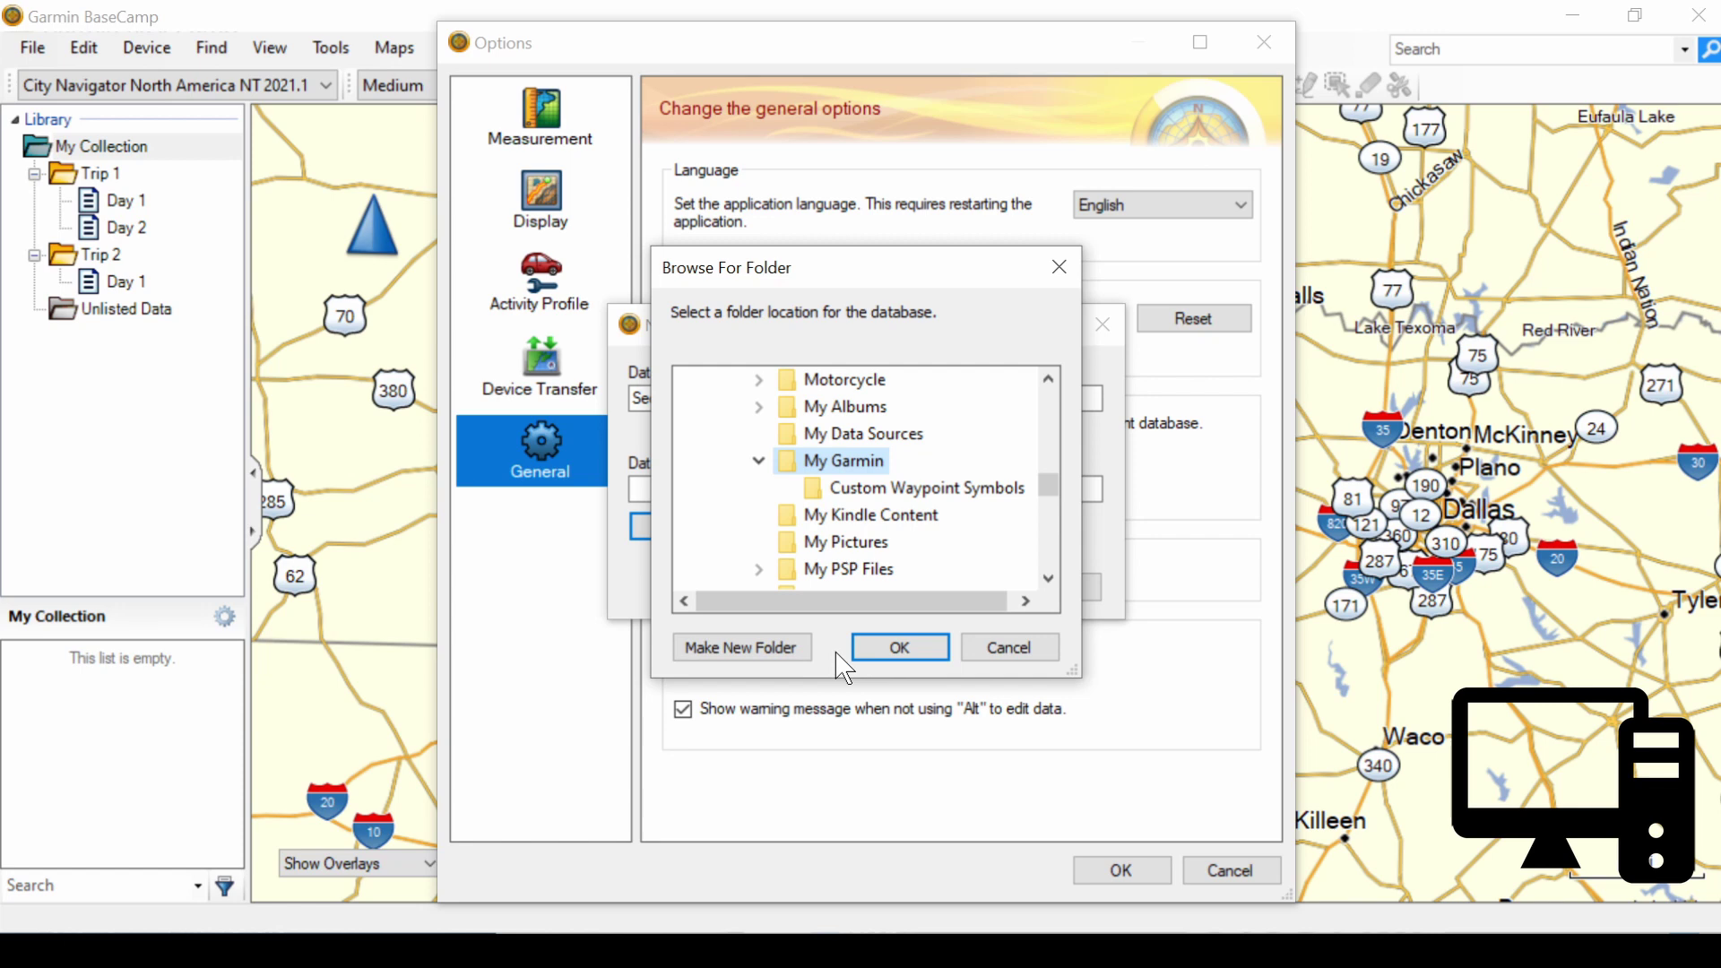
pyautogui.click(789, 661)
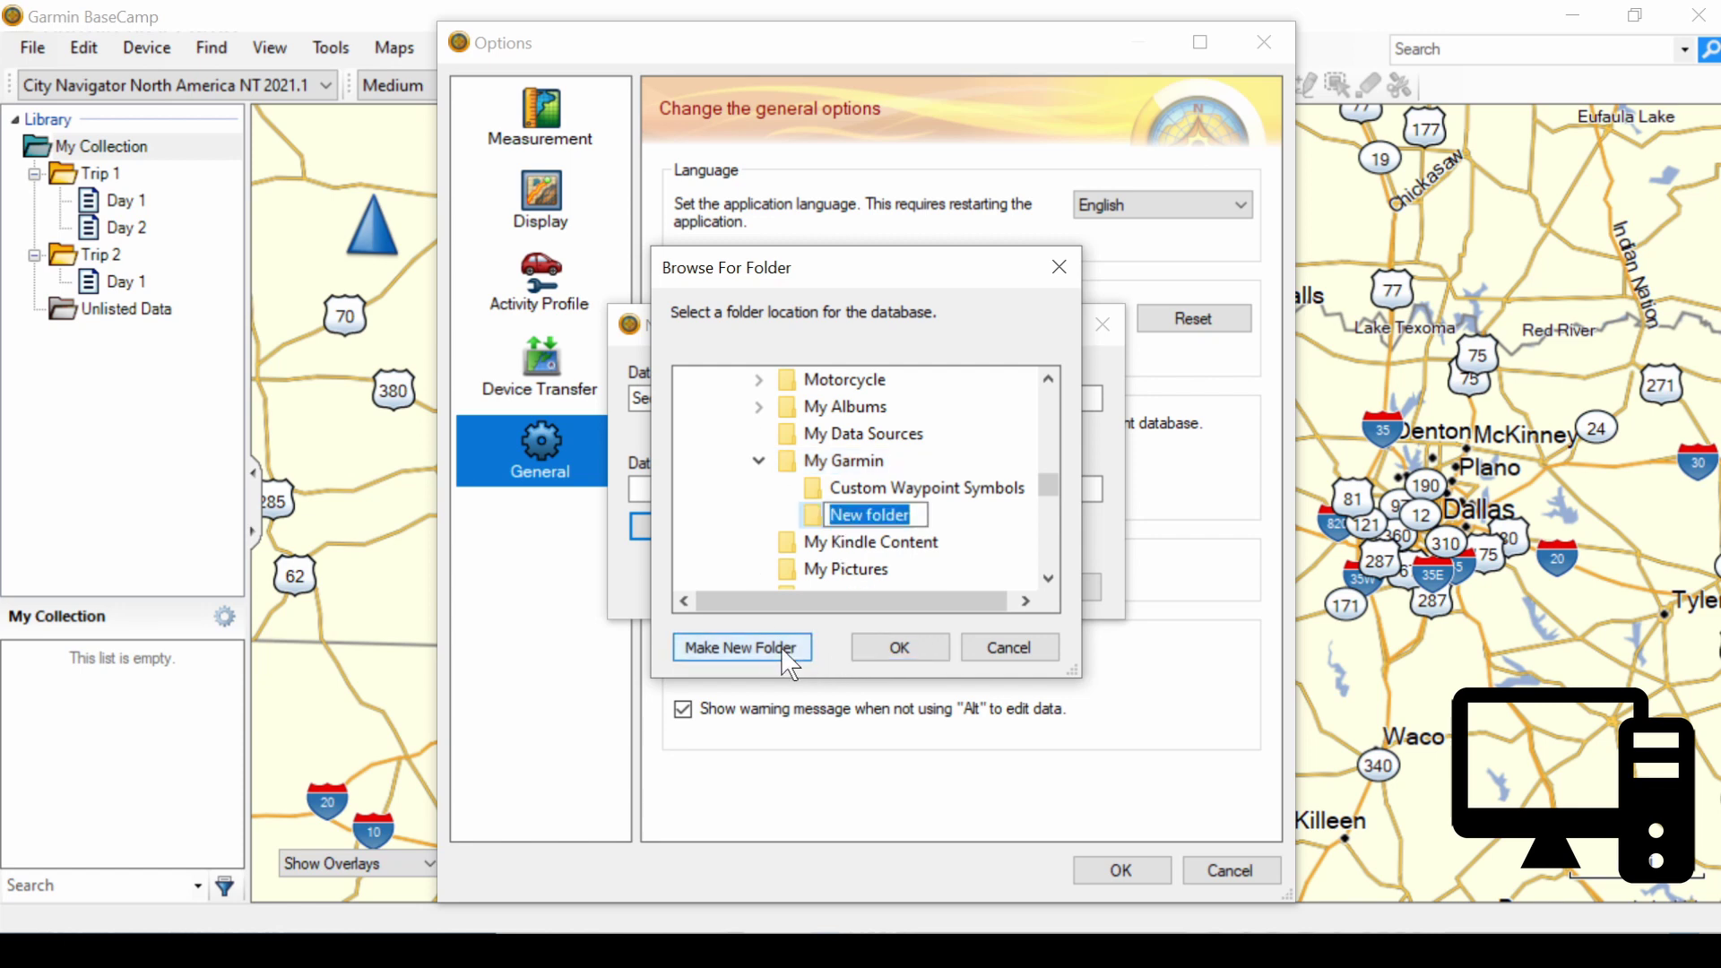
pyautogui.write('Second')
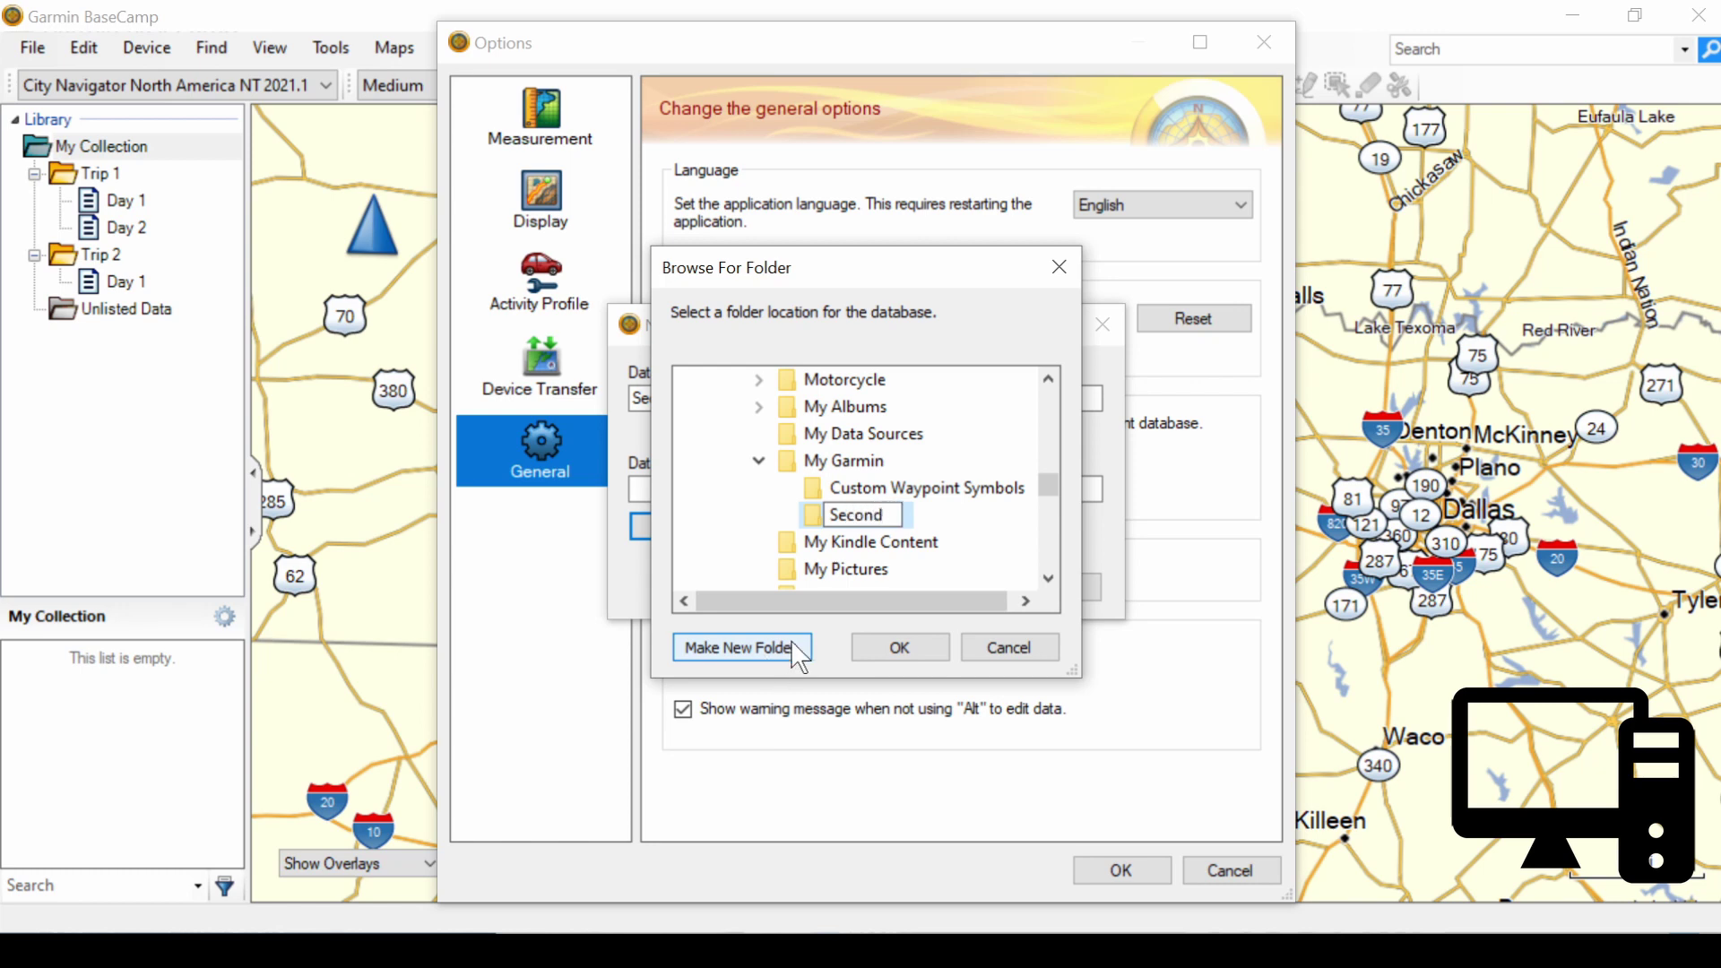
pyautogui.press('Return')
pyautogui.press('Return')
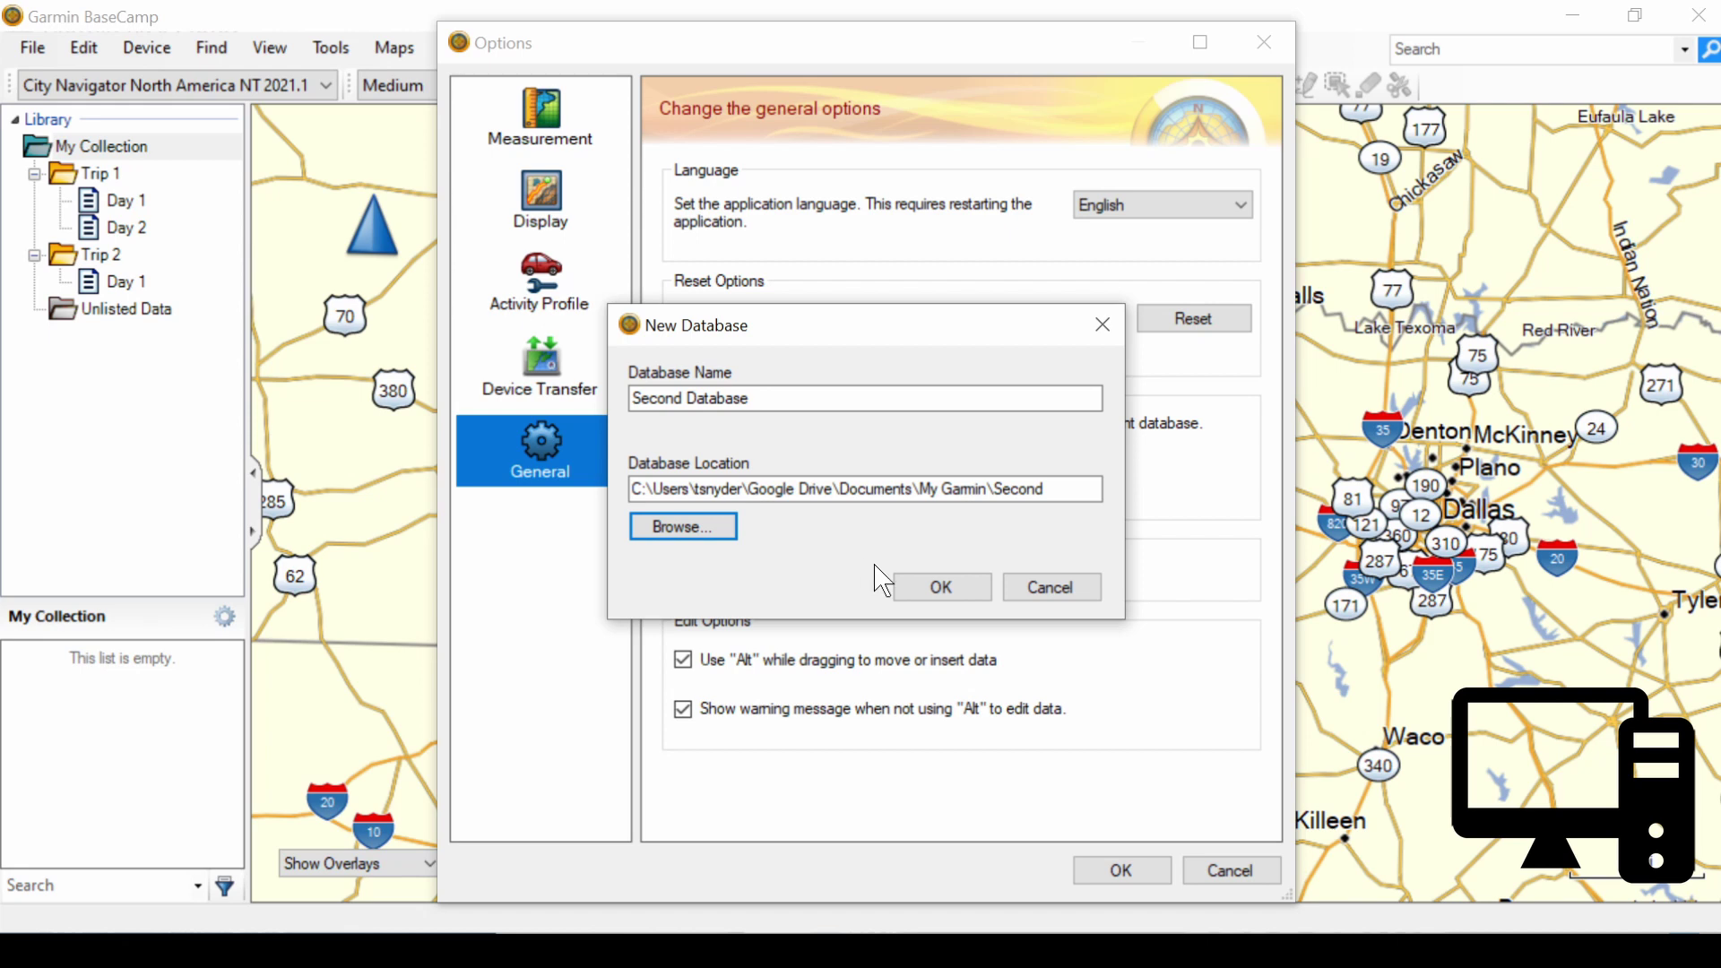
pyautogui.click(954, 588)
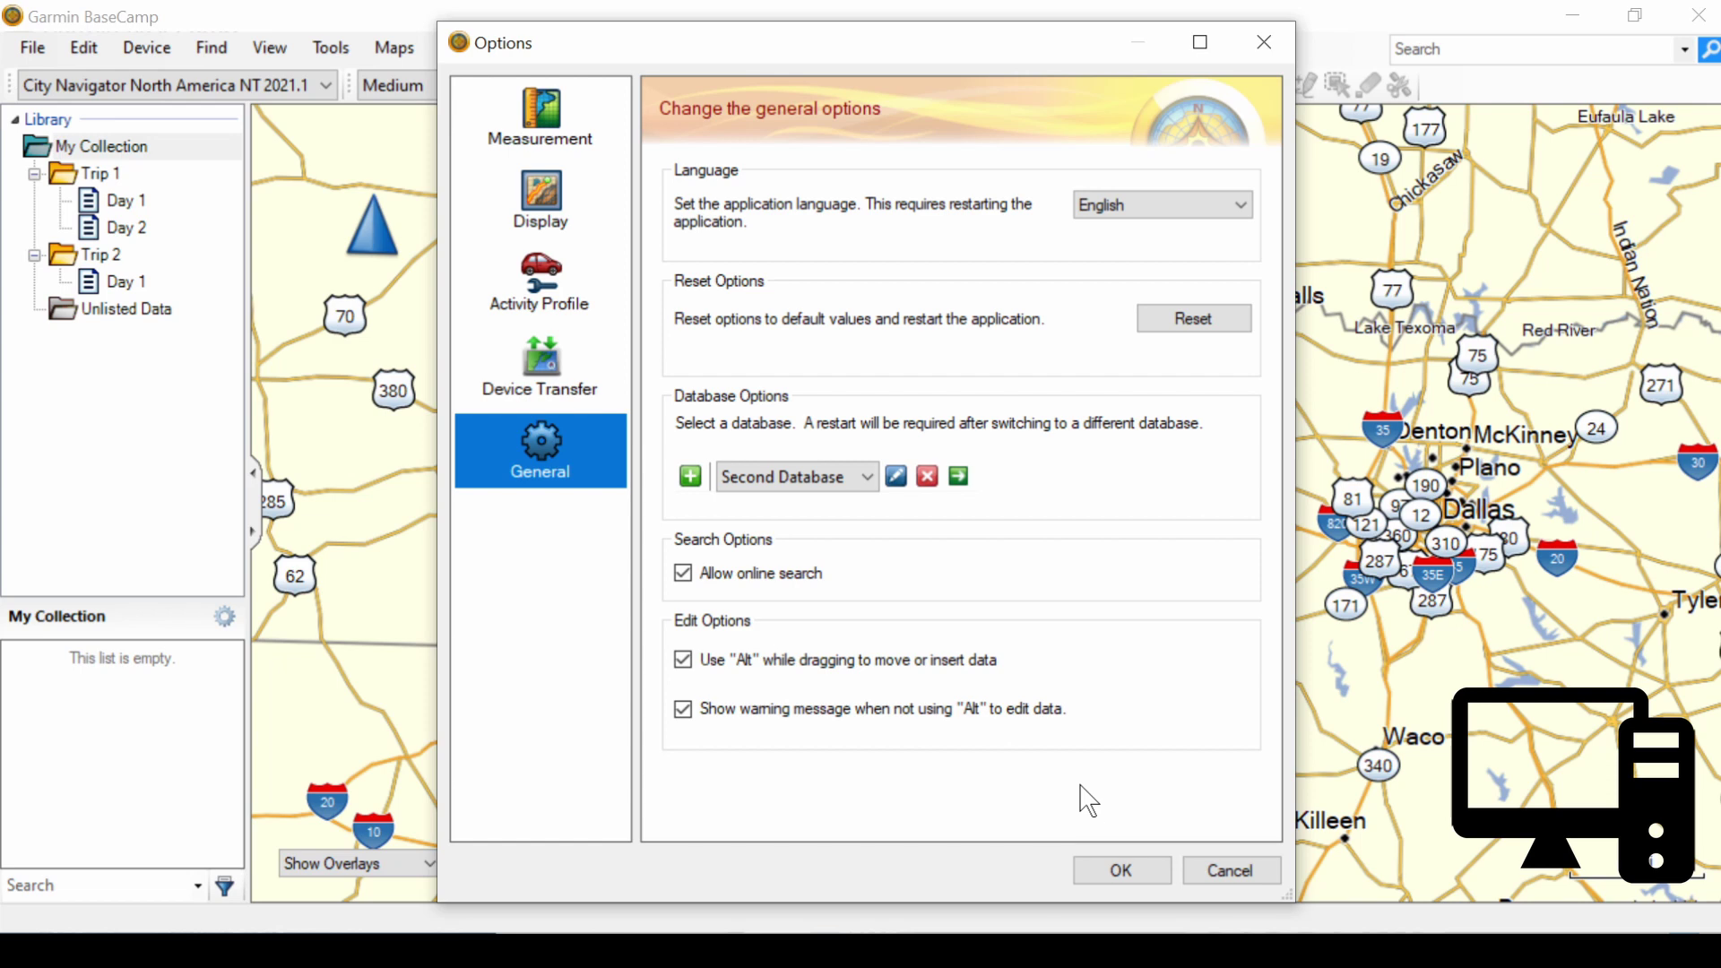
pyautogui.click(1119, 870)
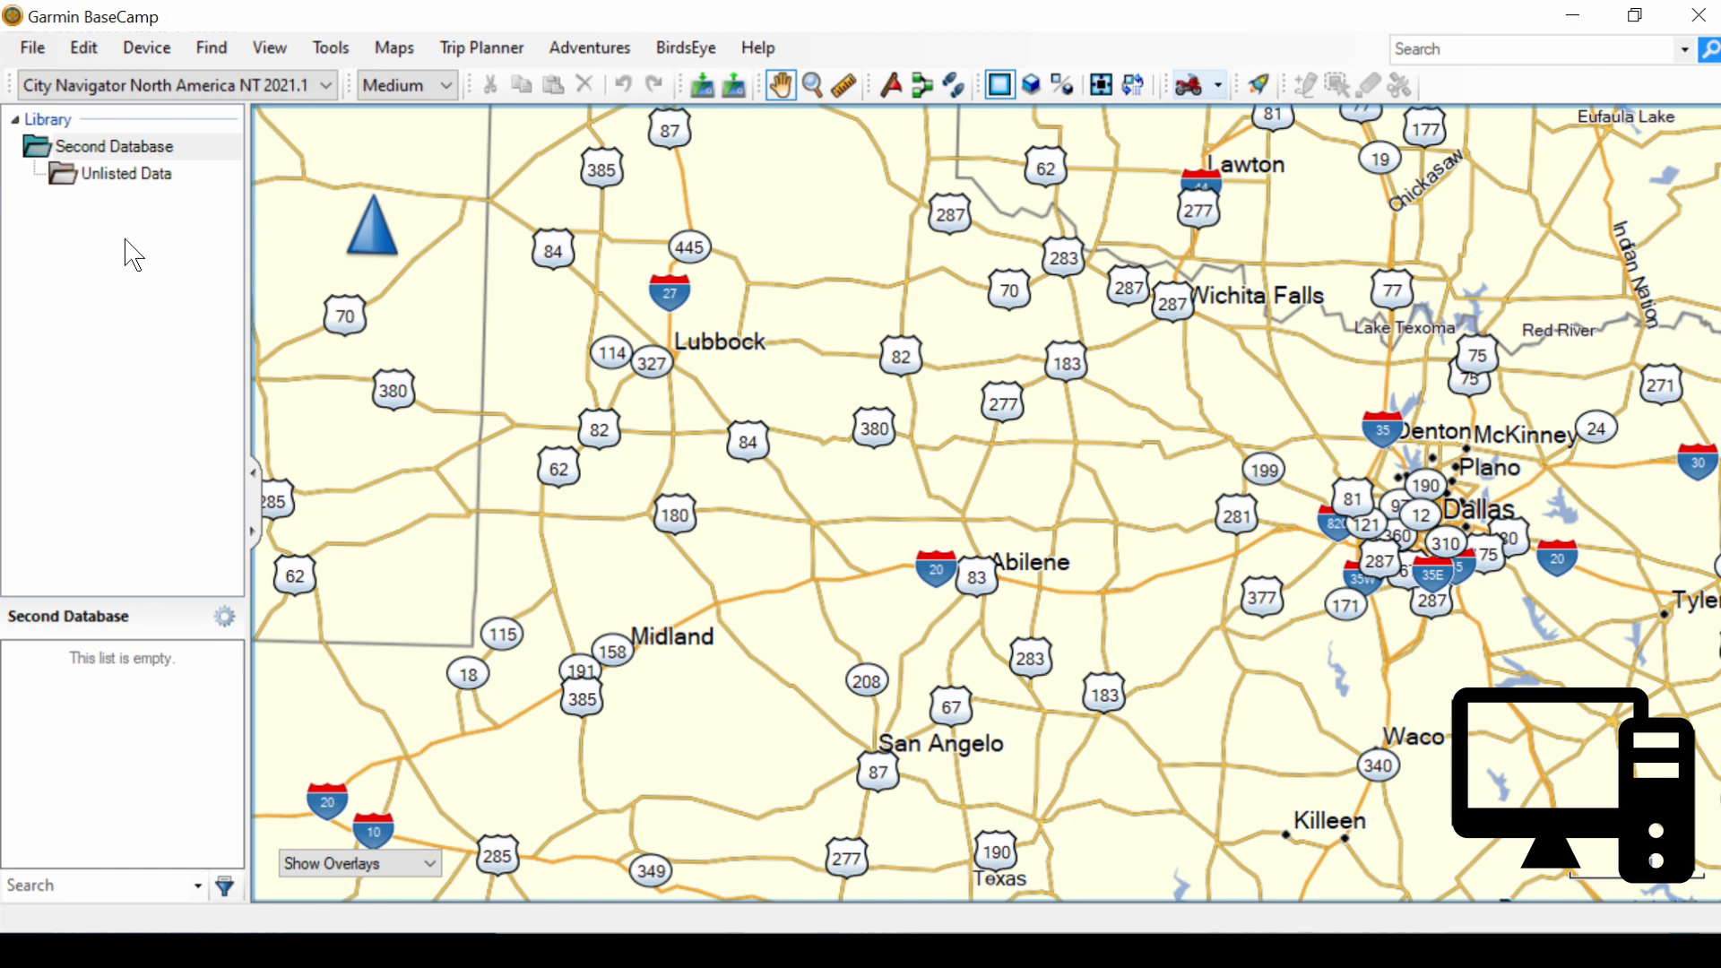
# Step: Add a list folder under Second Database and a list inside that folder, keeping the default names
pyautogui.rightClick(110, 147)
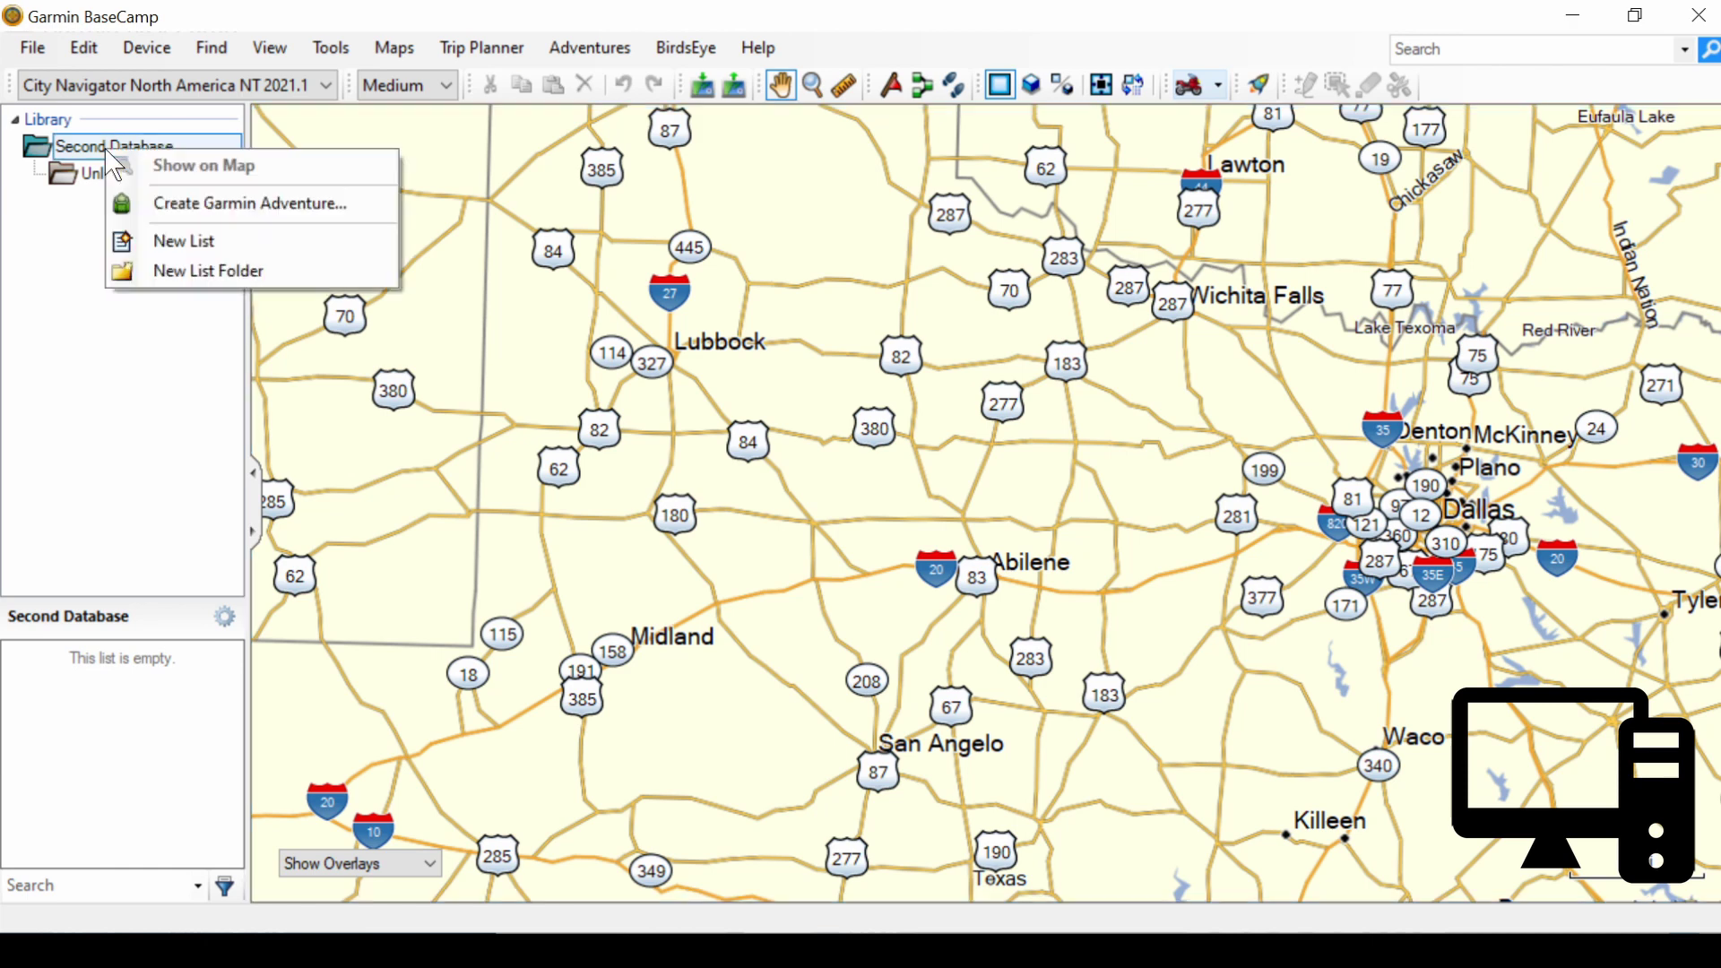
pyautogui.click(167, 271)
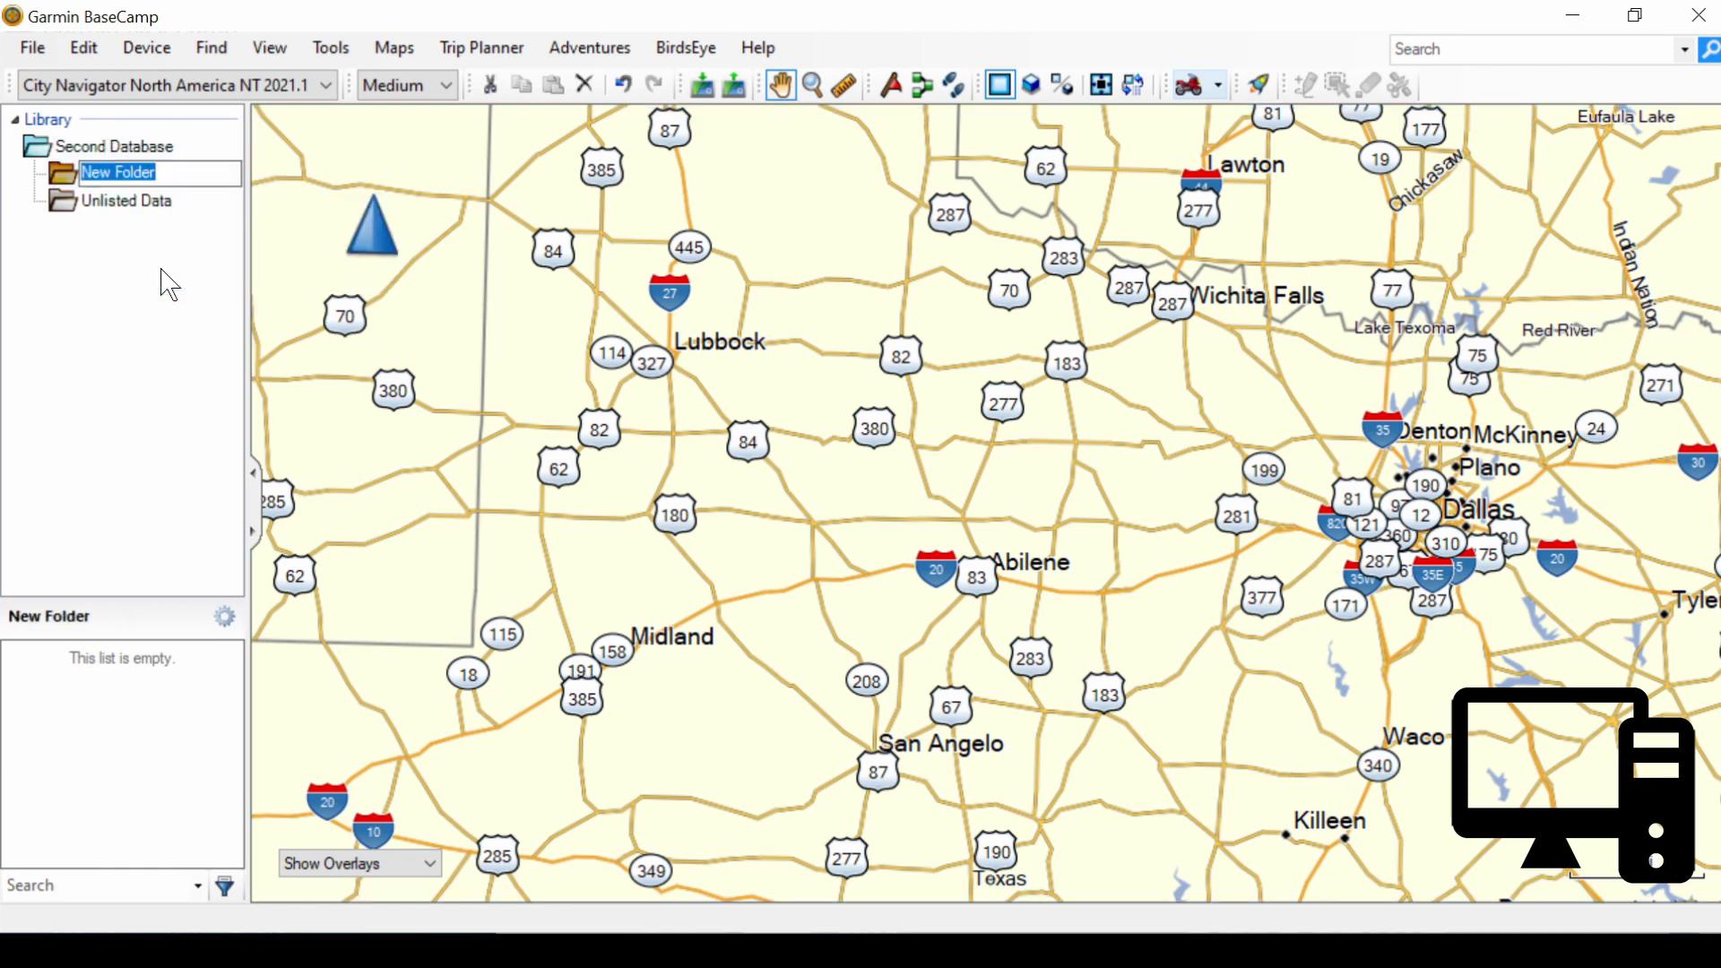
pyautogui.click(54, 171)
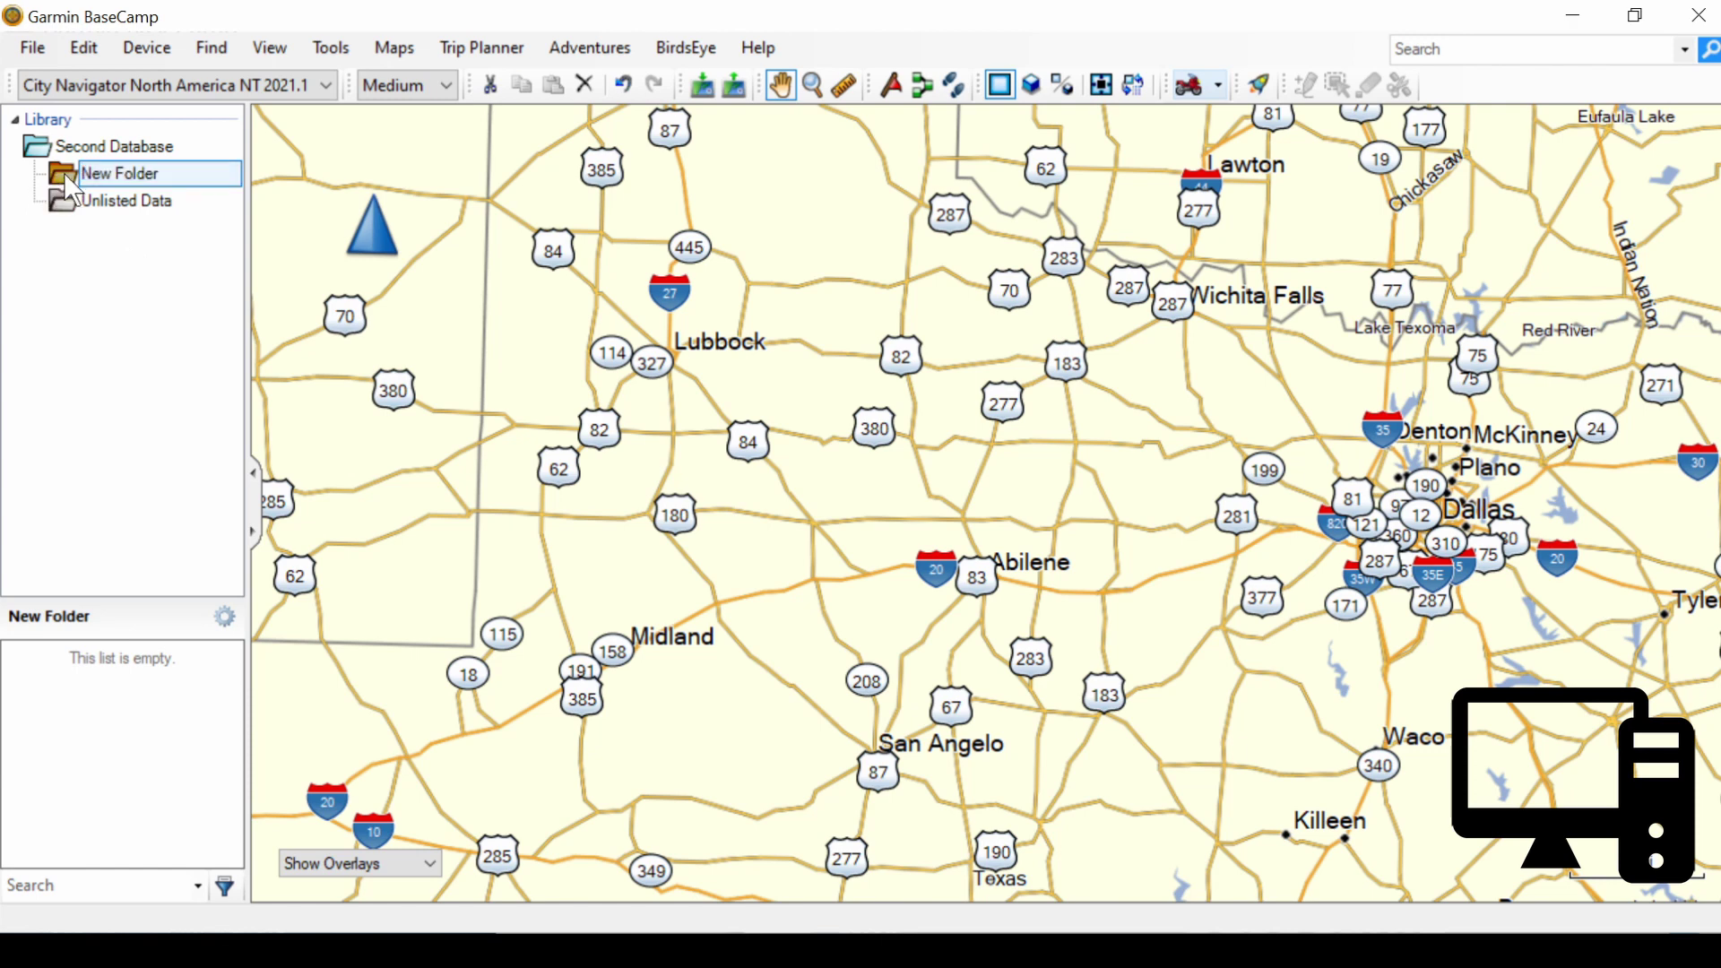
pyautogui.rightClick(63, 172)
pyautogui.click(126, 400)
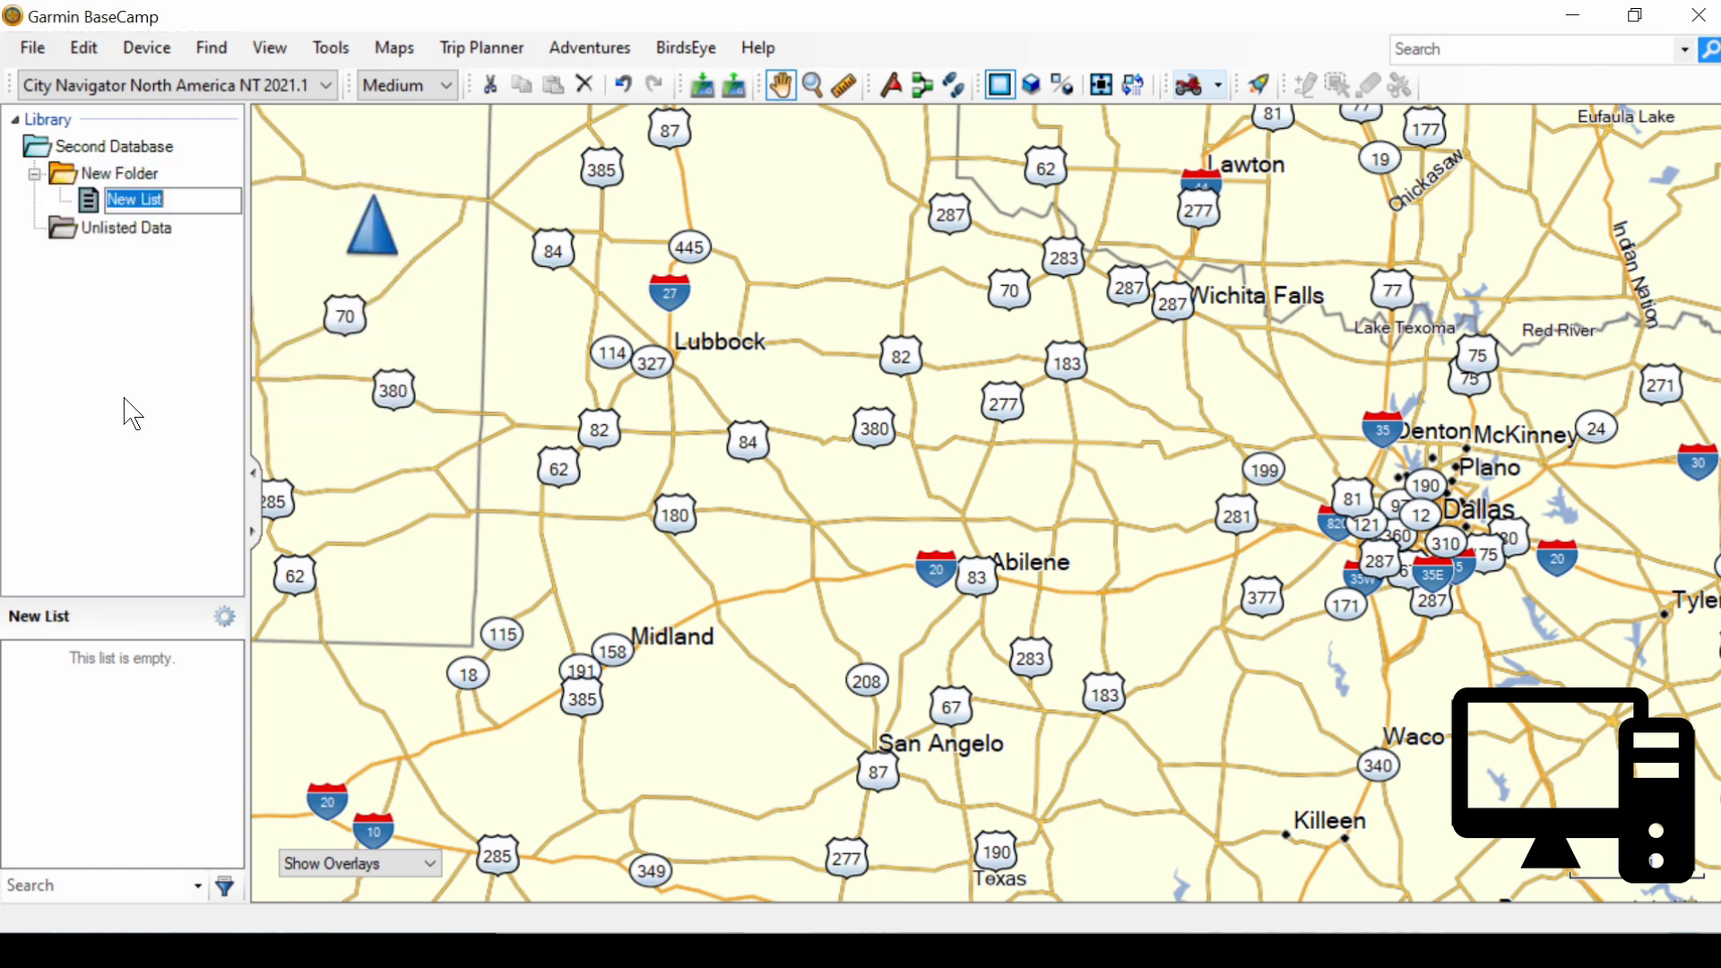
pyautogui.click(108, 411)
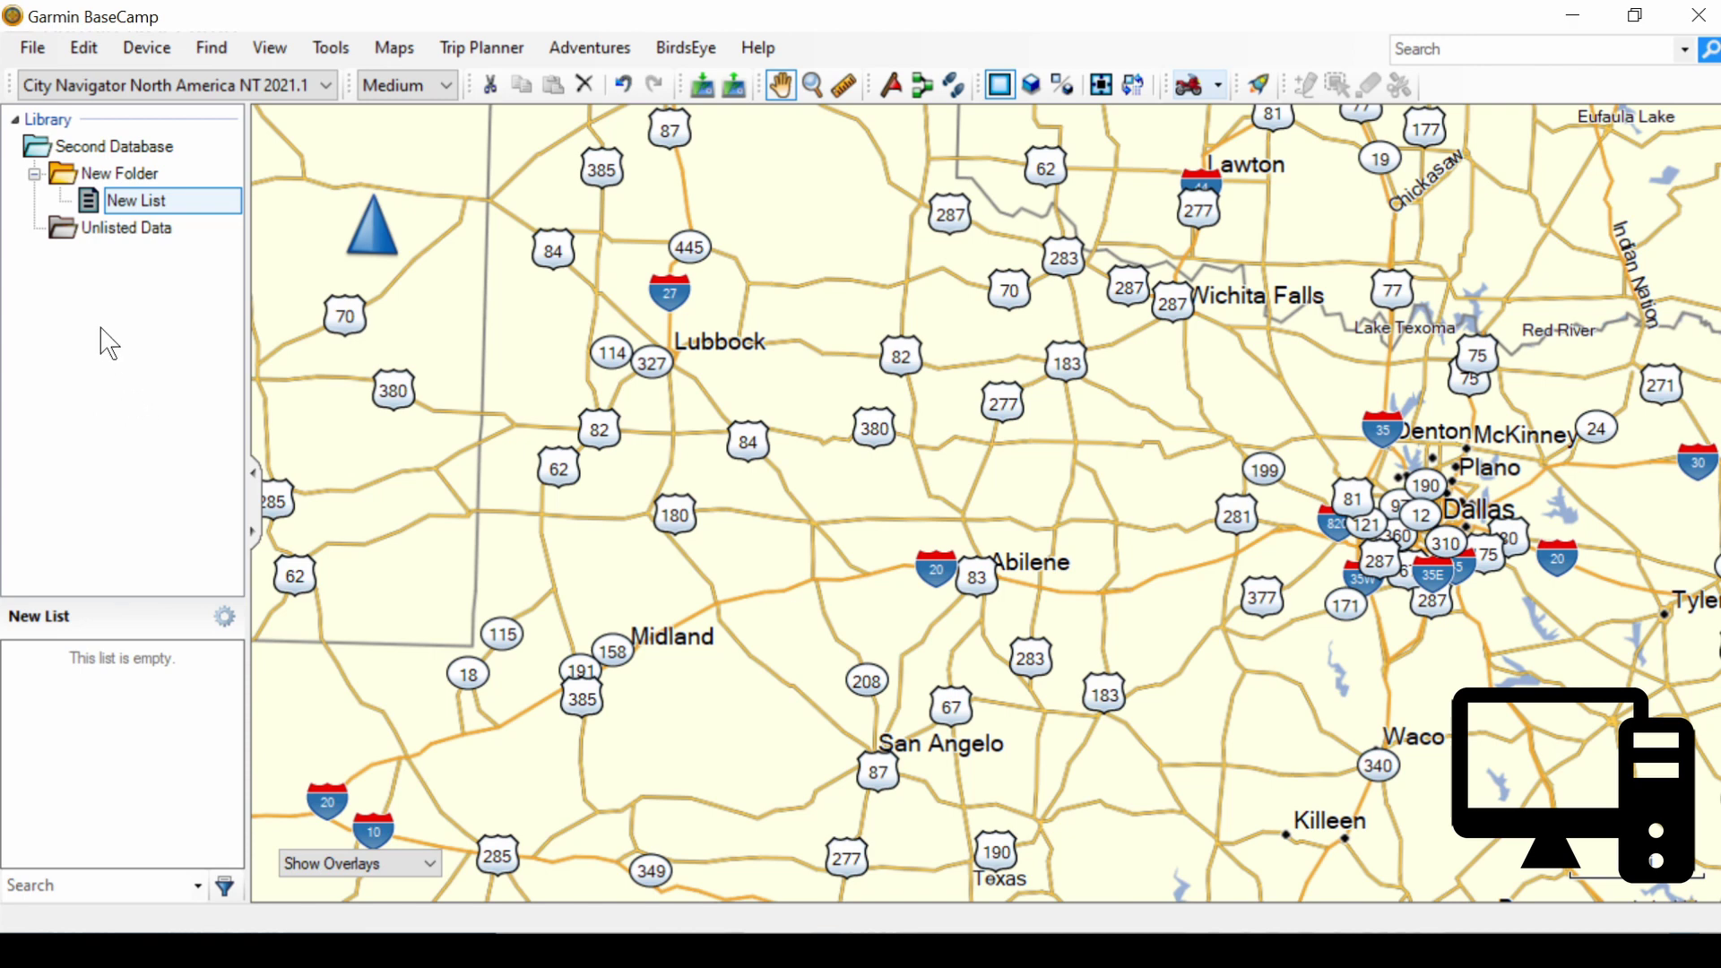
# Step: Switch the active database back to Default in the general options
pyautogui.click(84, 49)
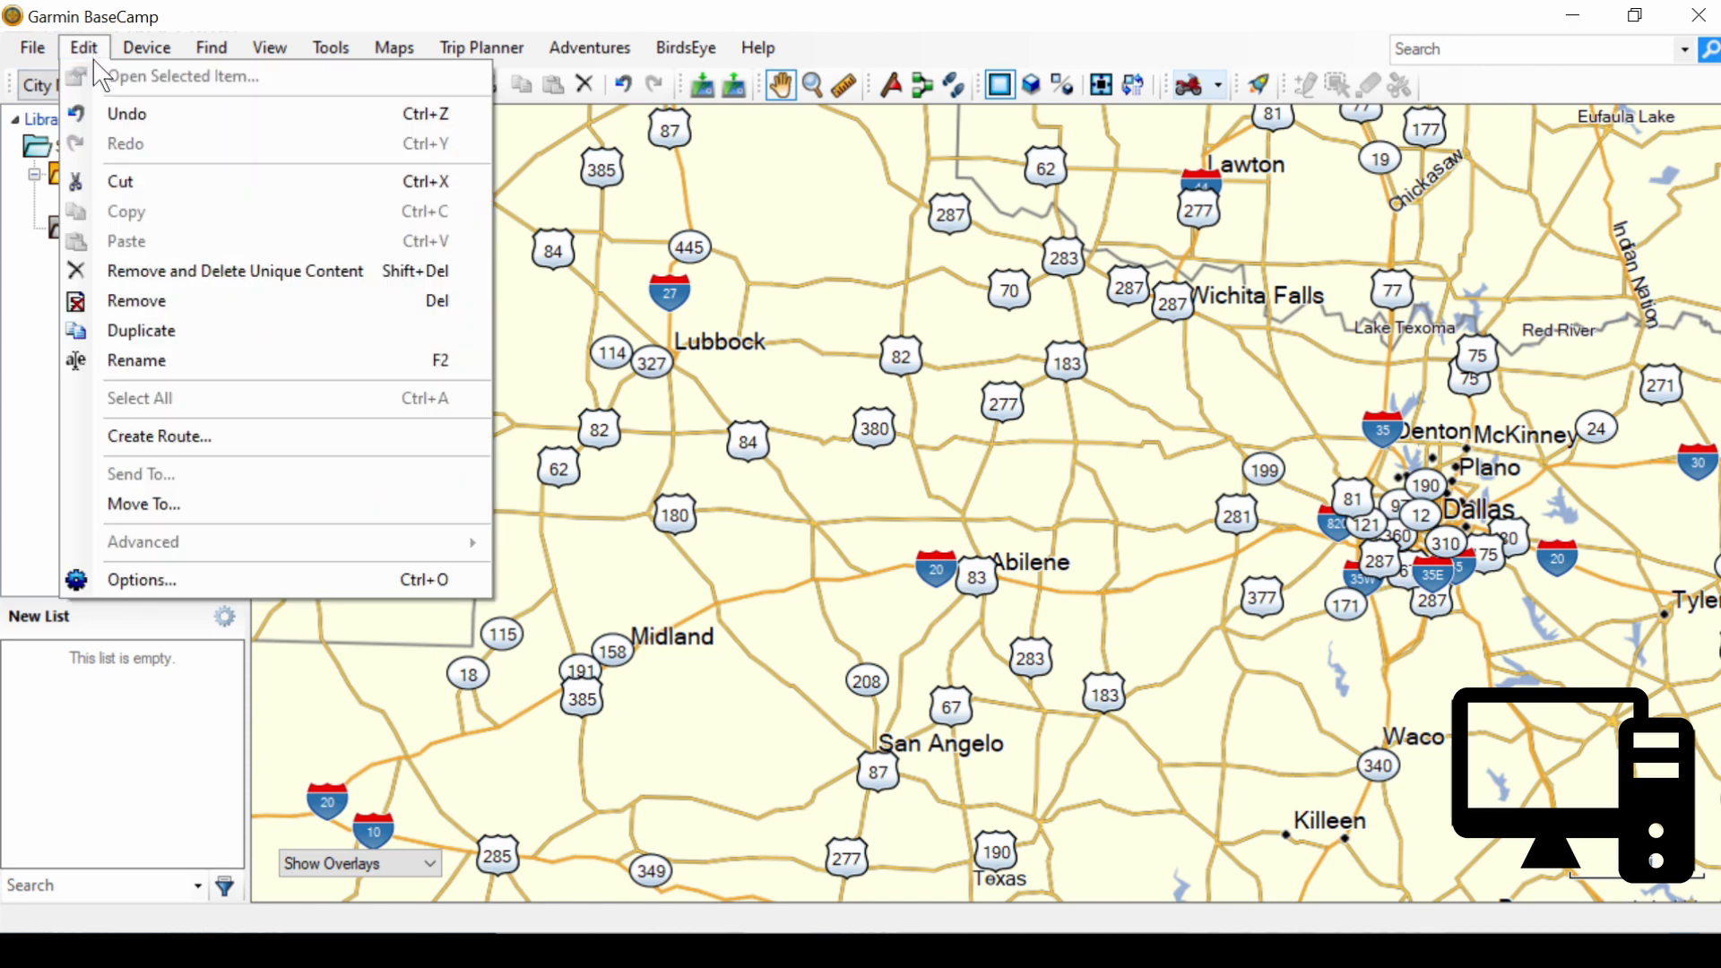
pyautogui.click(125, 580)
pyautogui.click(538, 446)
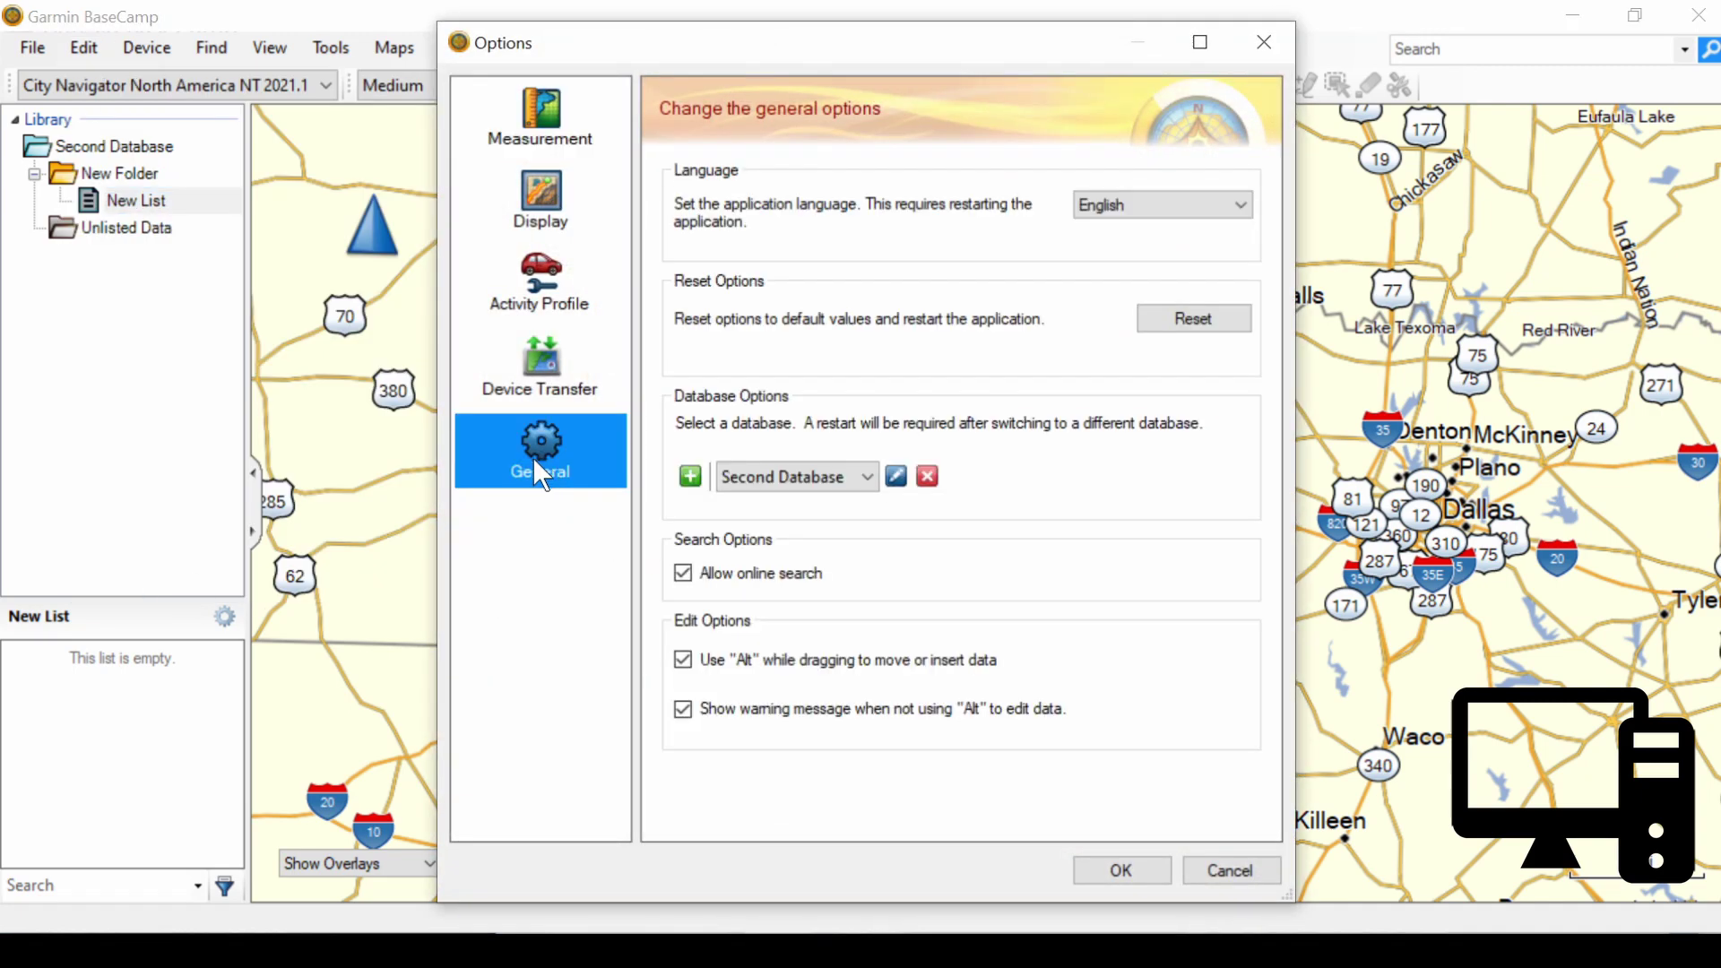
pyautogui.click(866, 480)
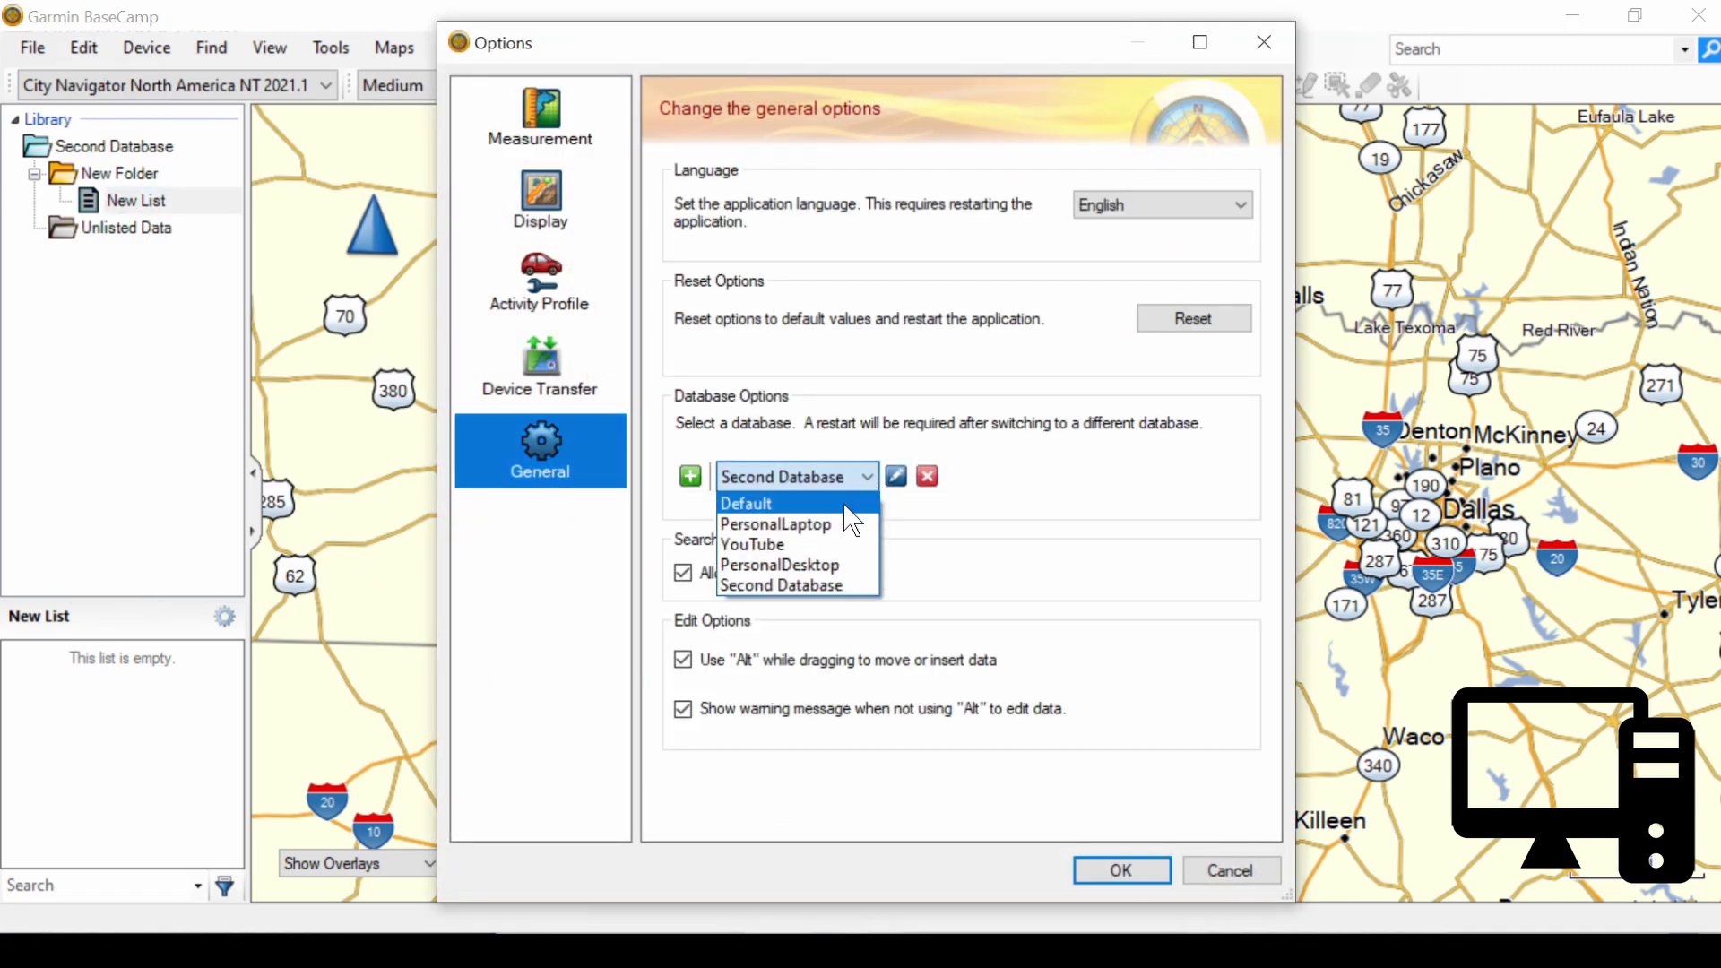
pyautogui.click(845, 505)
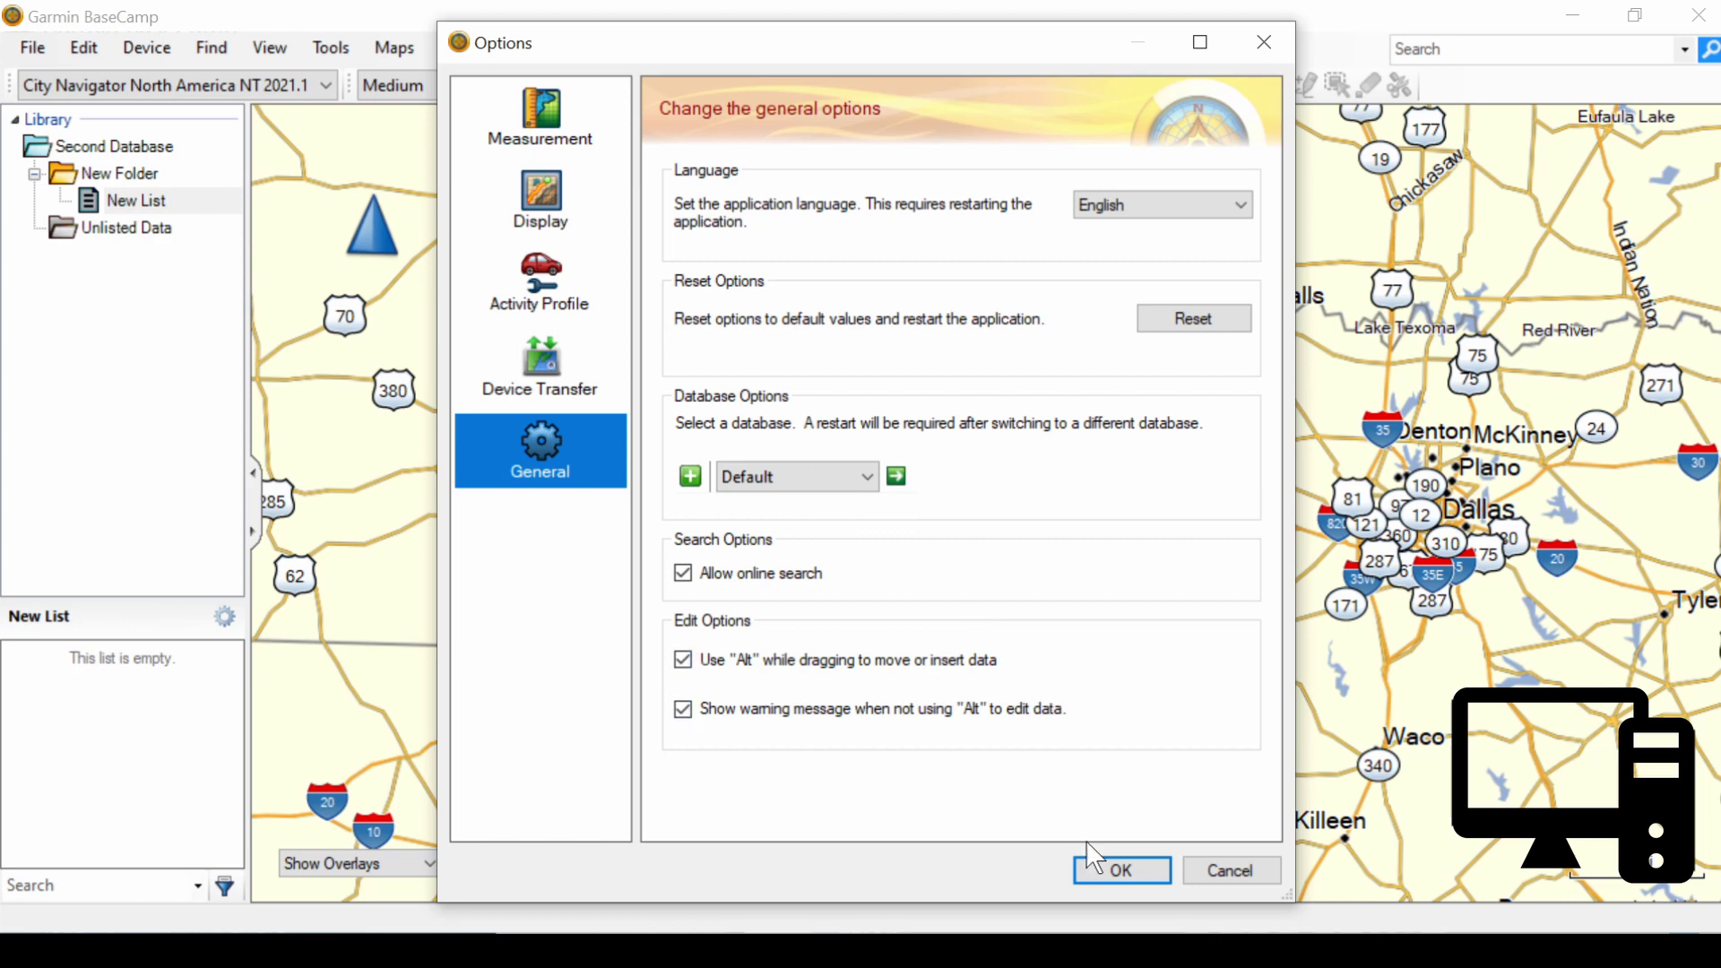
pyautogui.click(1121, 871)
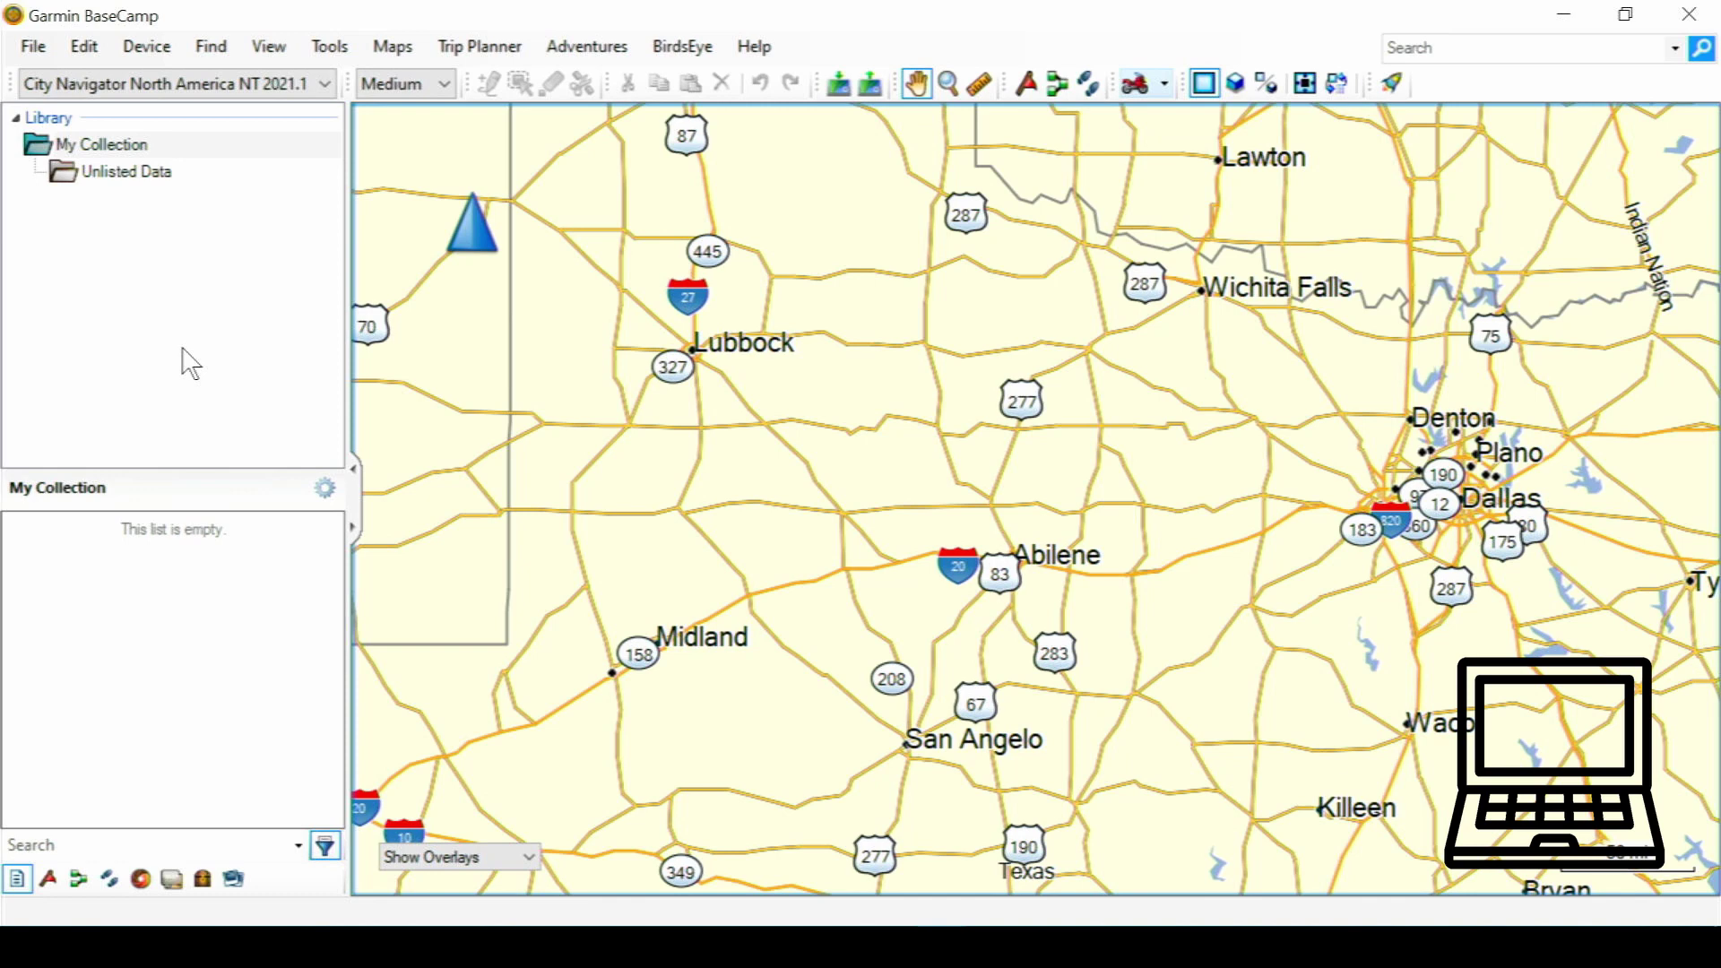
# Step: On the laptop, start a new database from the general options and name it Second Database
pyautogui.click(90, 54)
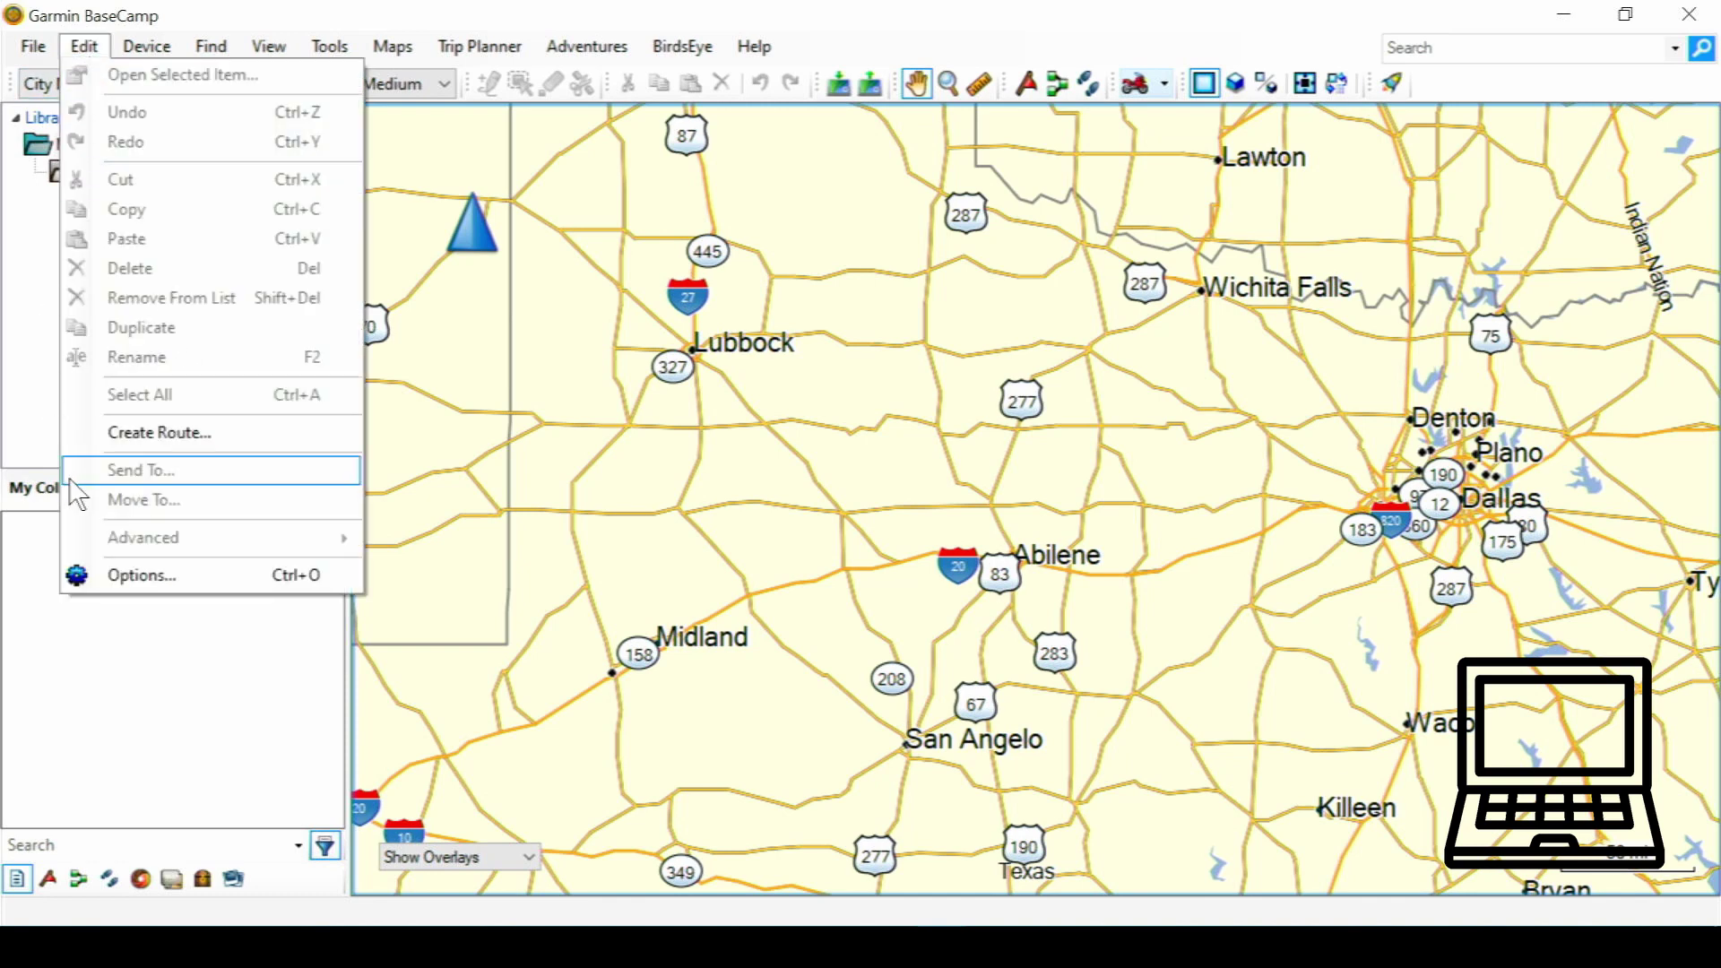
pyautogui.click(144, 578)
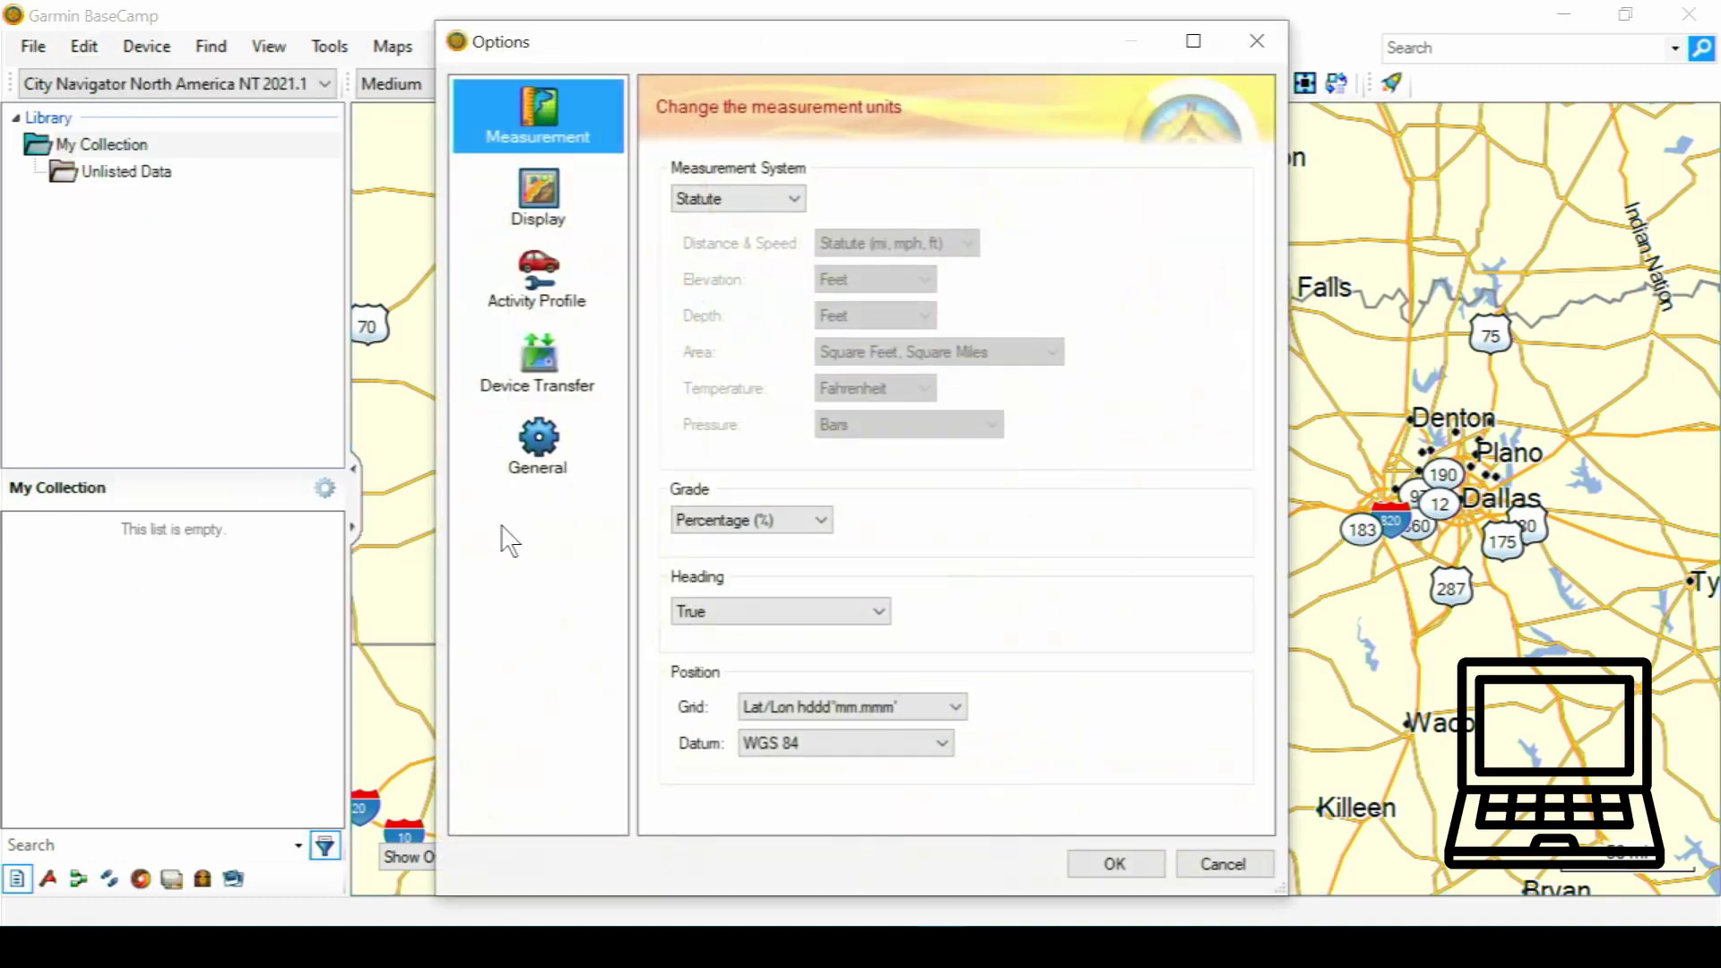
pyautogui.click(551, 473)
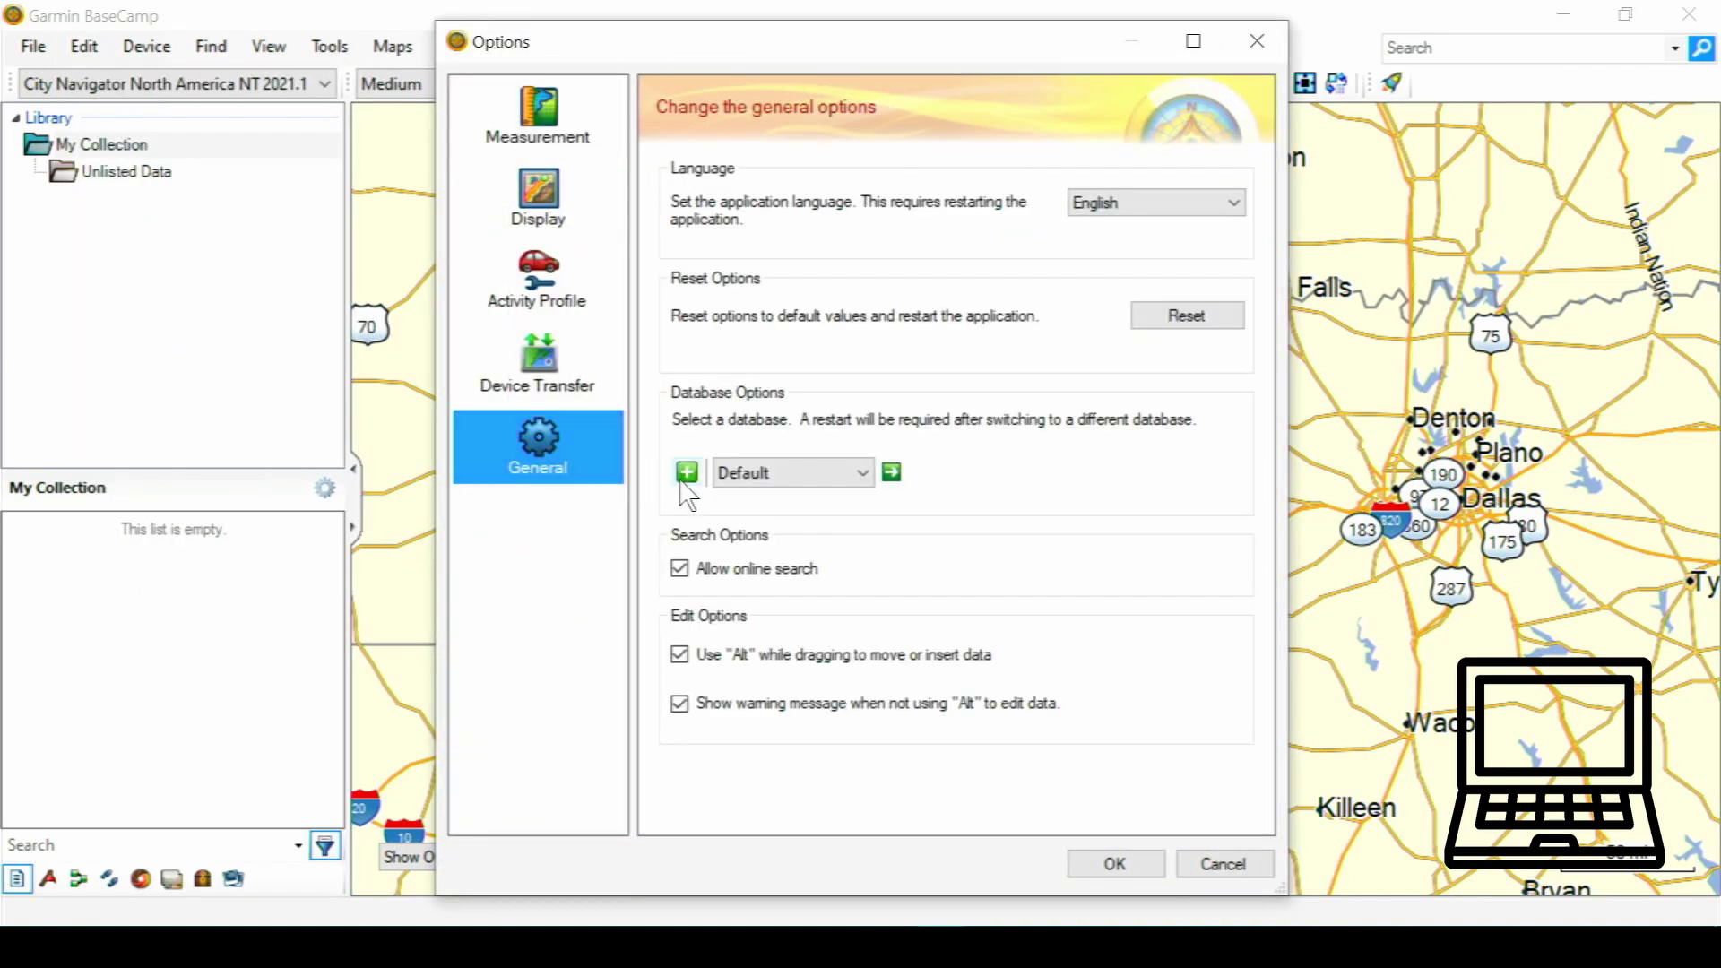
pyautogui.click(688, 473)
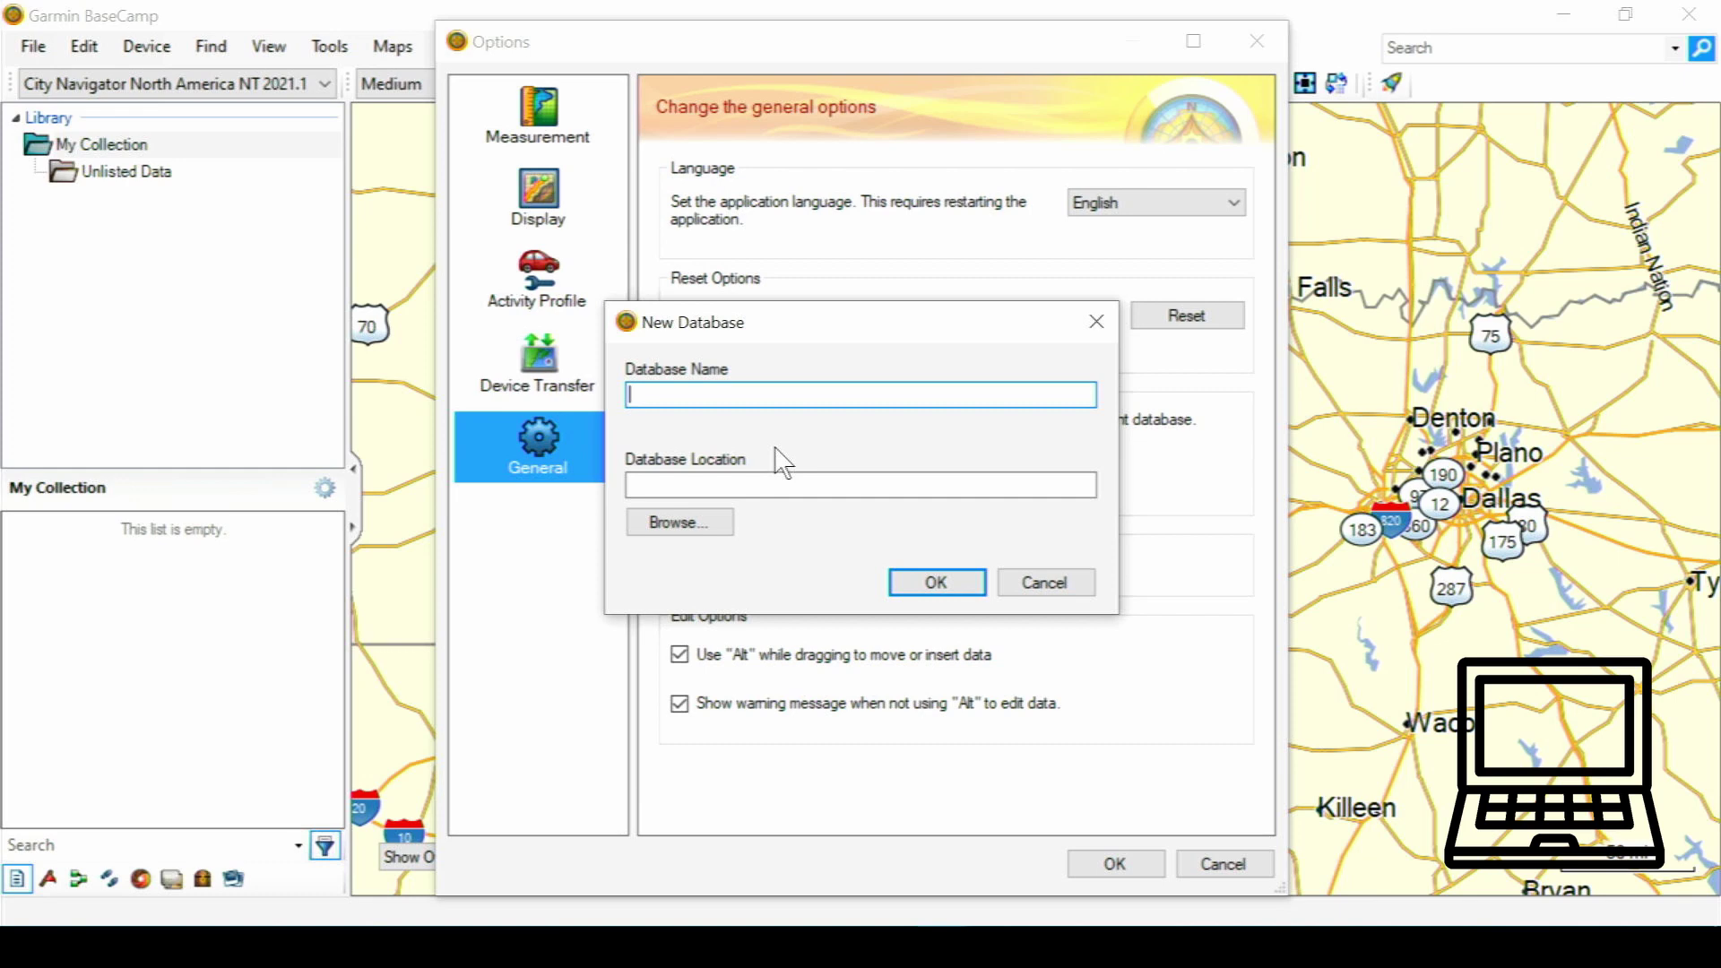
pyautogui.write('Second Database')
# Step: Set the new database's location to the existing Second folder inside My Garmin in the Documents library, and create the database
pyautogui.click(682, 522)
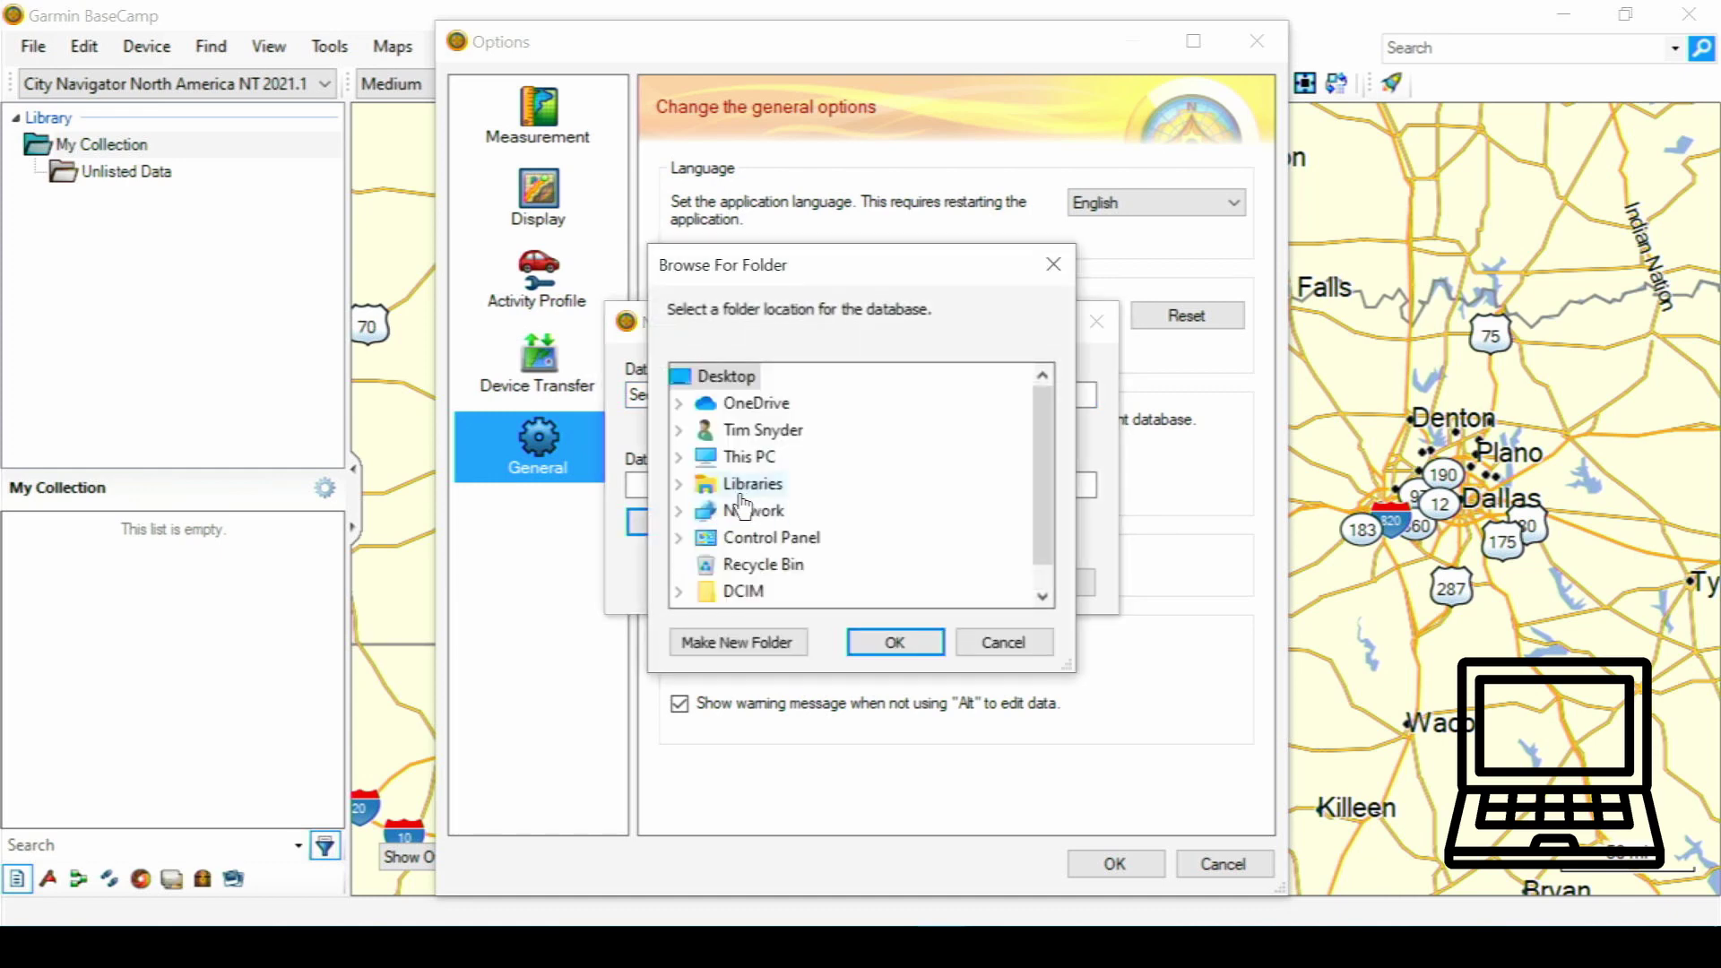
pyautogui.click(680, 489)
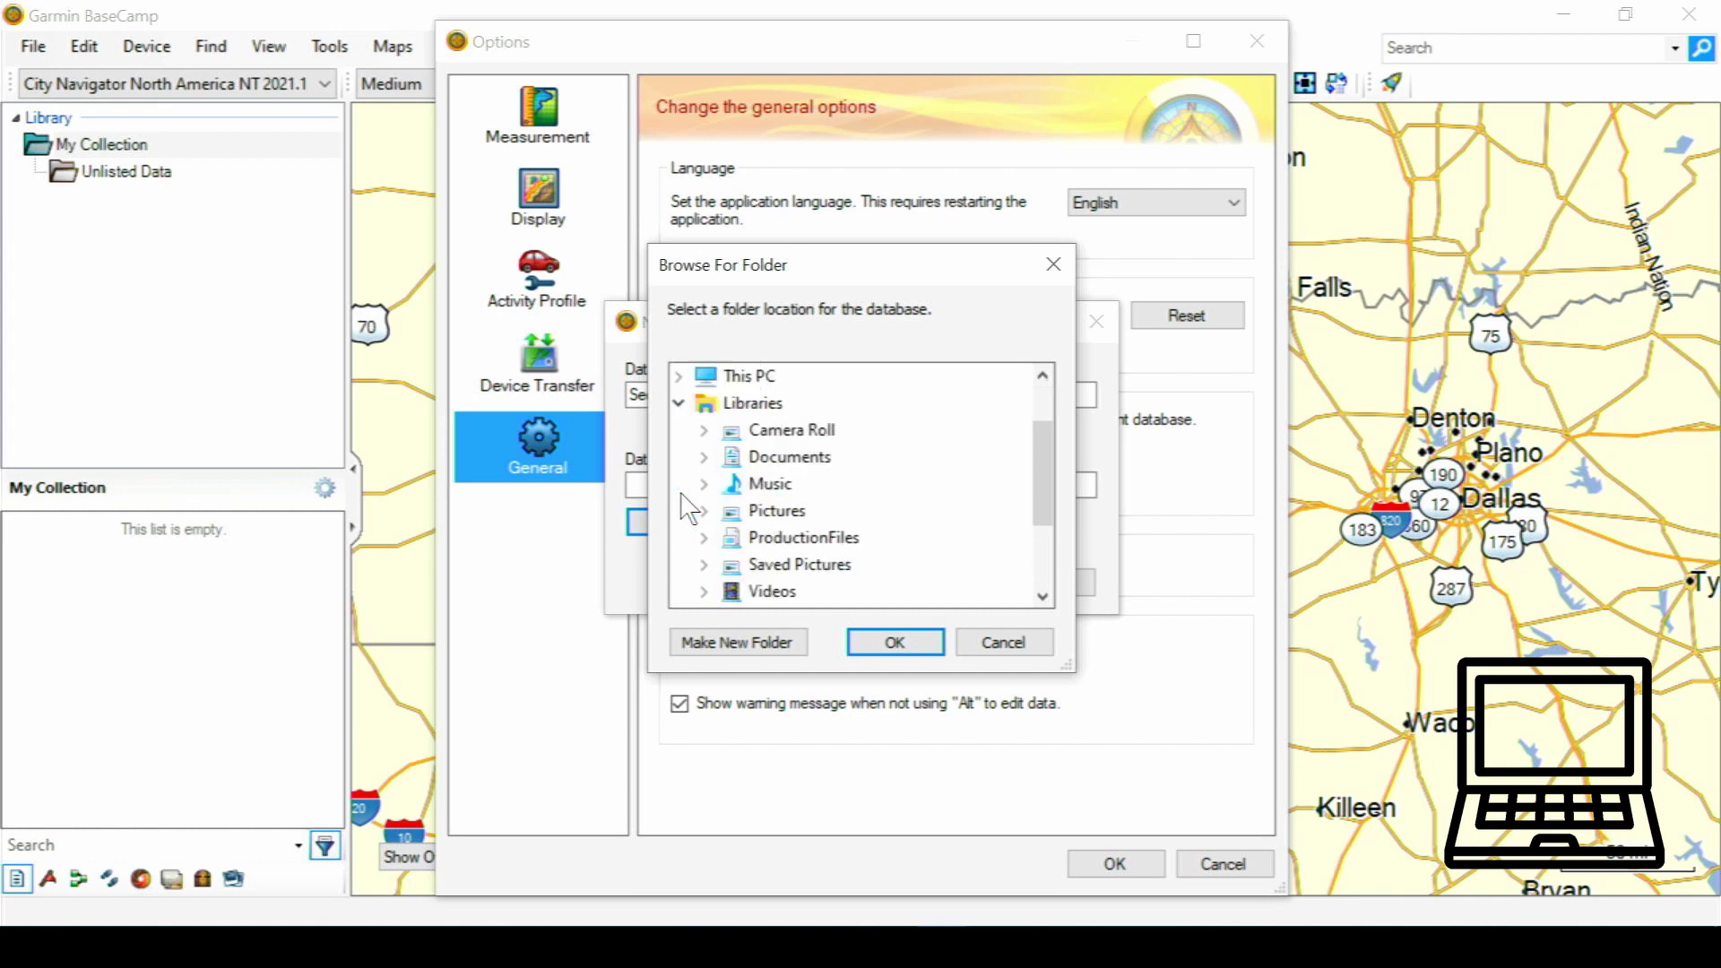
pyautogui.click(705, 458)
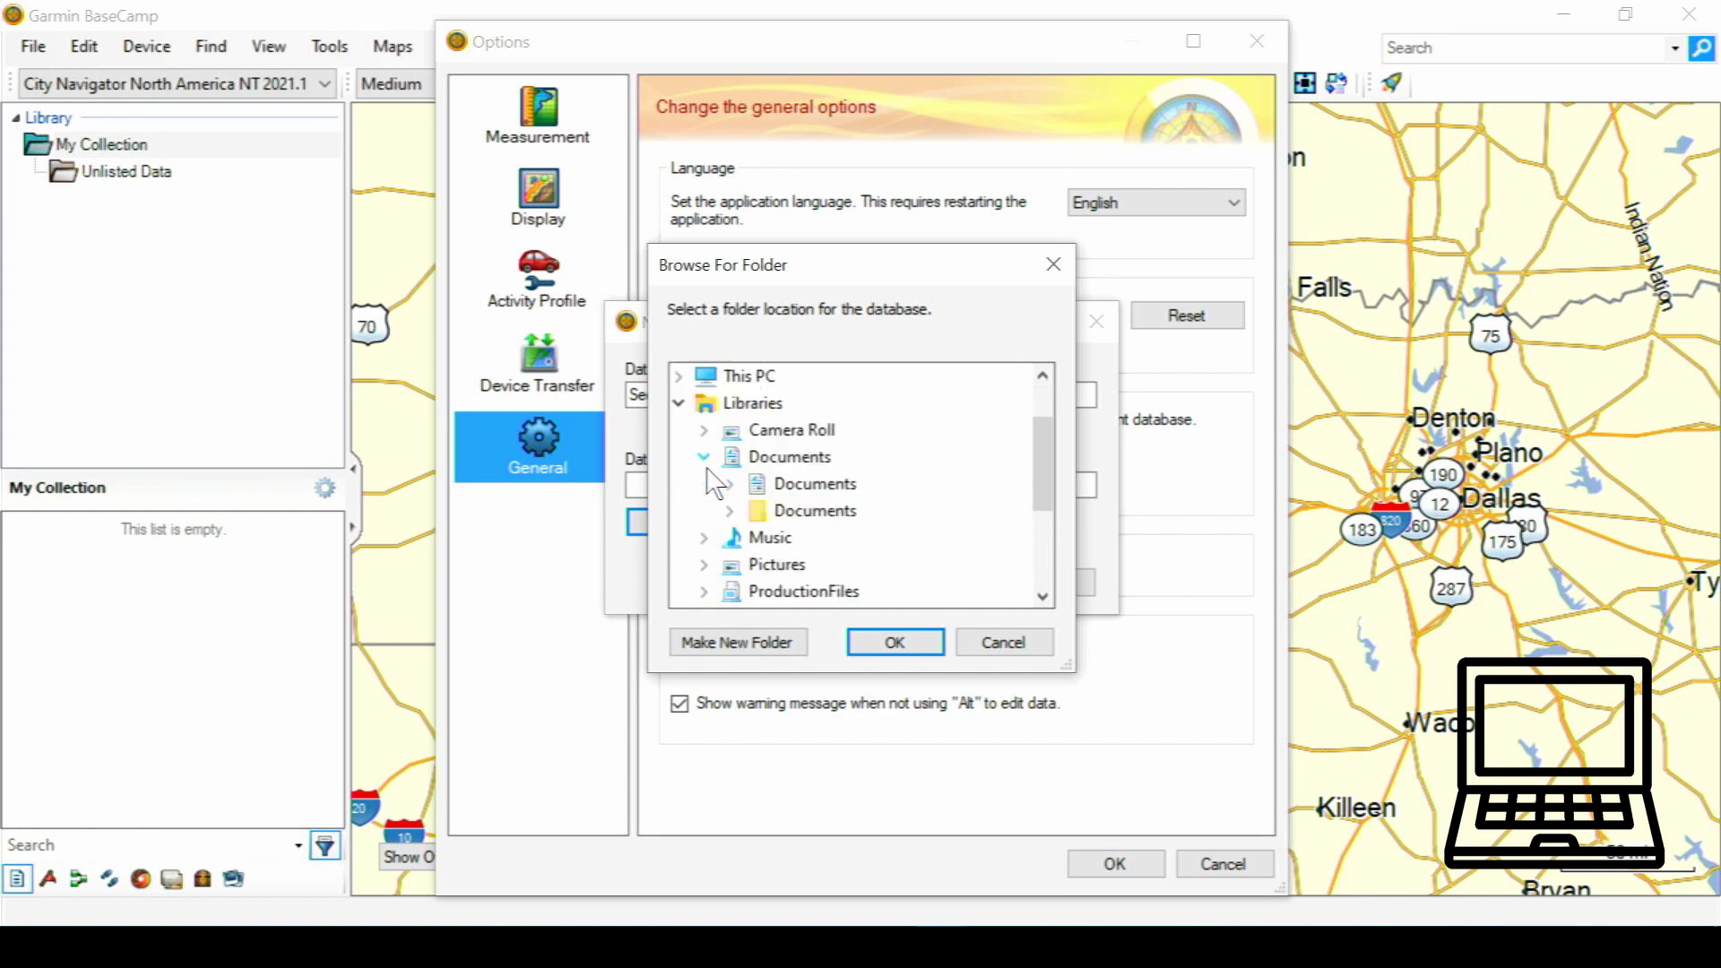
pyautogui.click(728, 485)
pyautogui.scroll(-10, 731, 499)
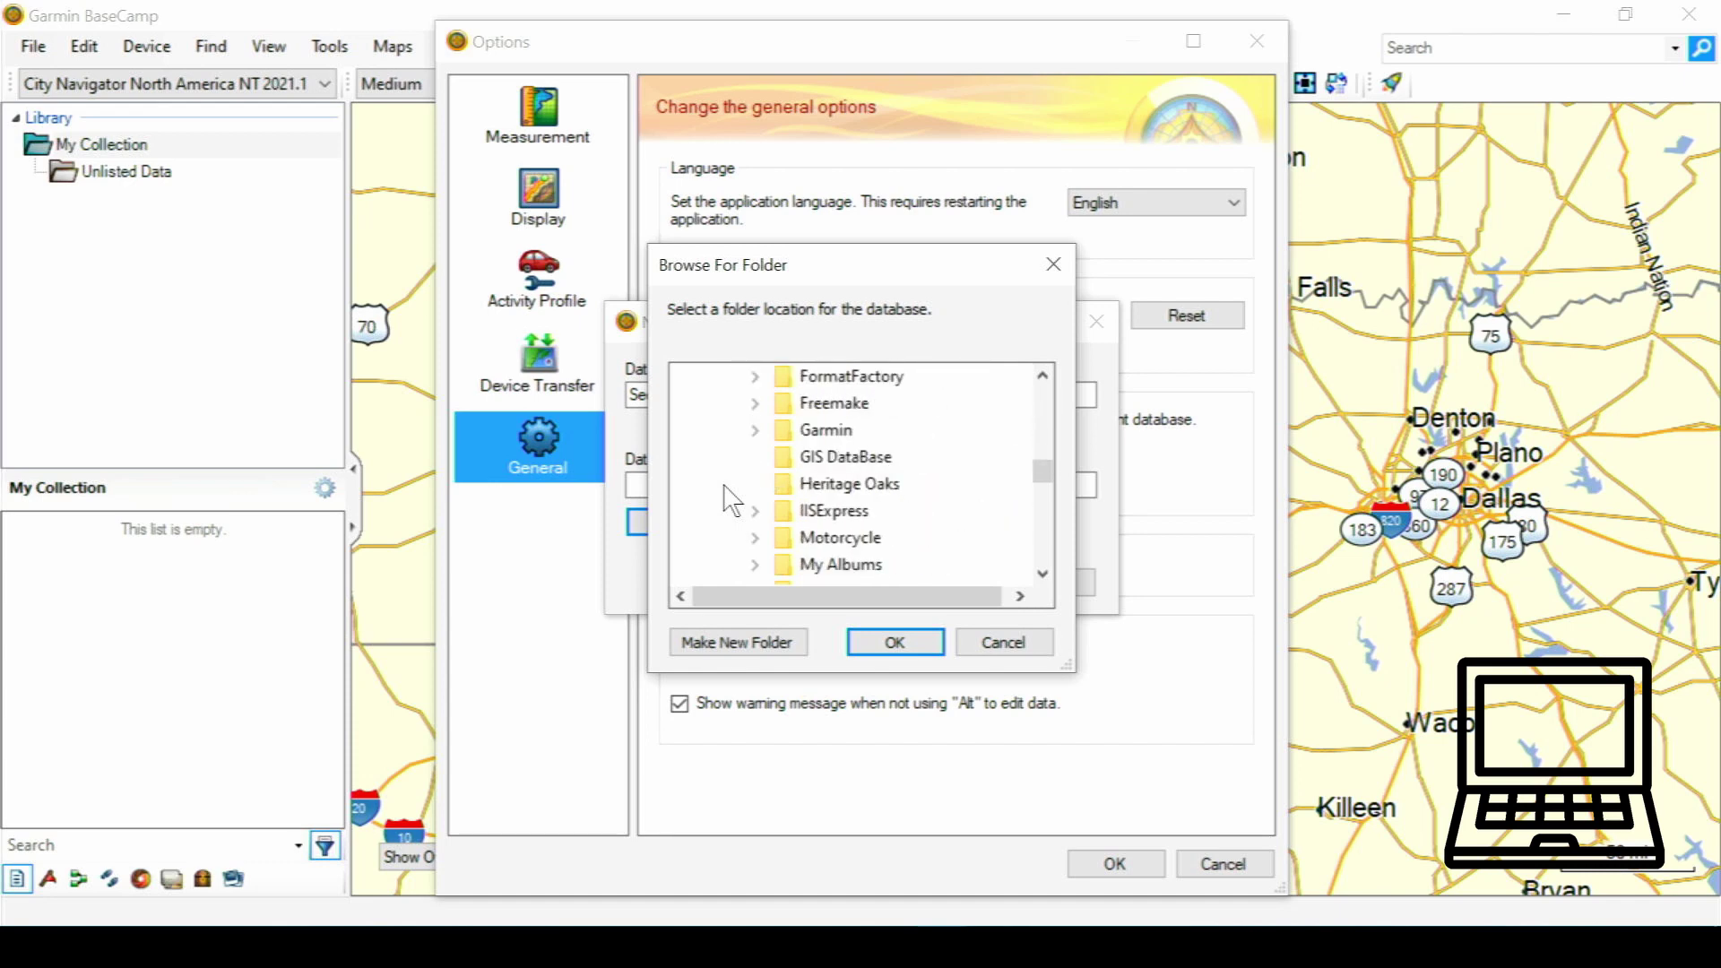
pyautogui.scroll(-3, 731, 499)
pyautogui.scroll(2, 731, 498)
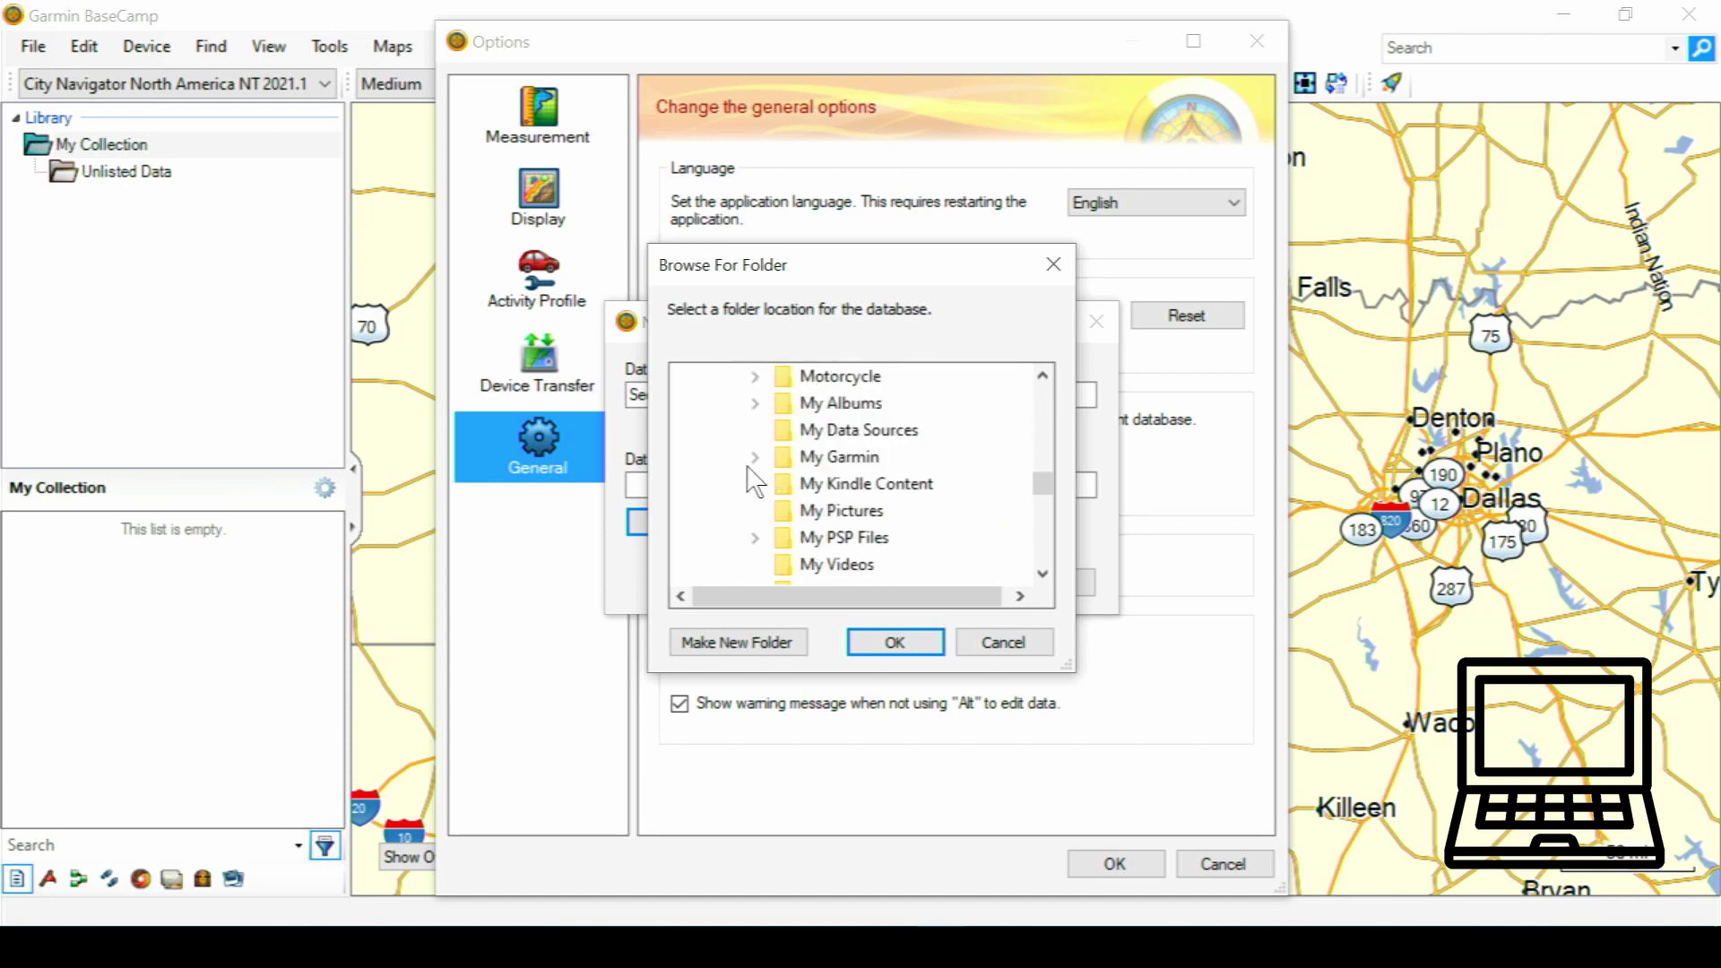
pyautogui.click(754, 458)
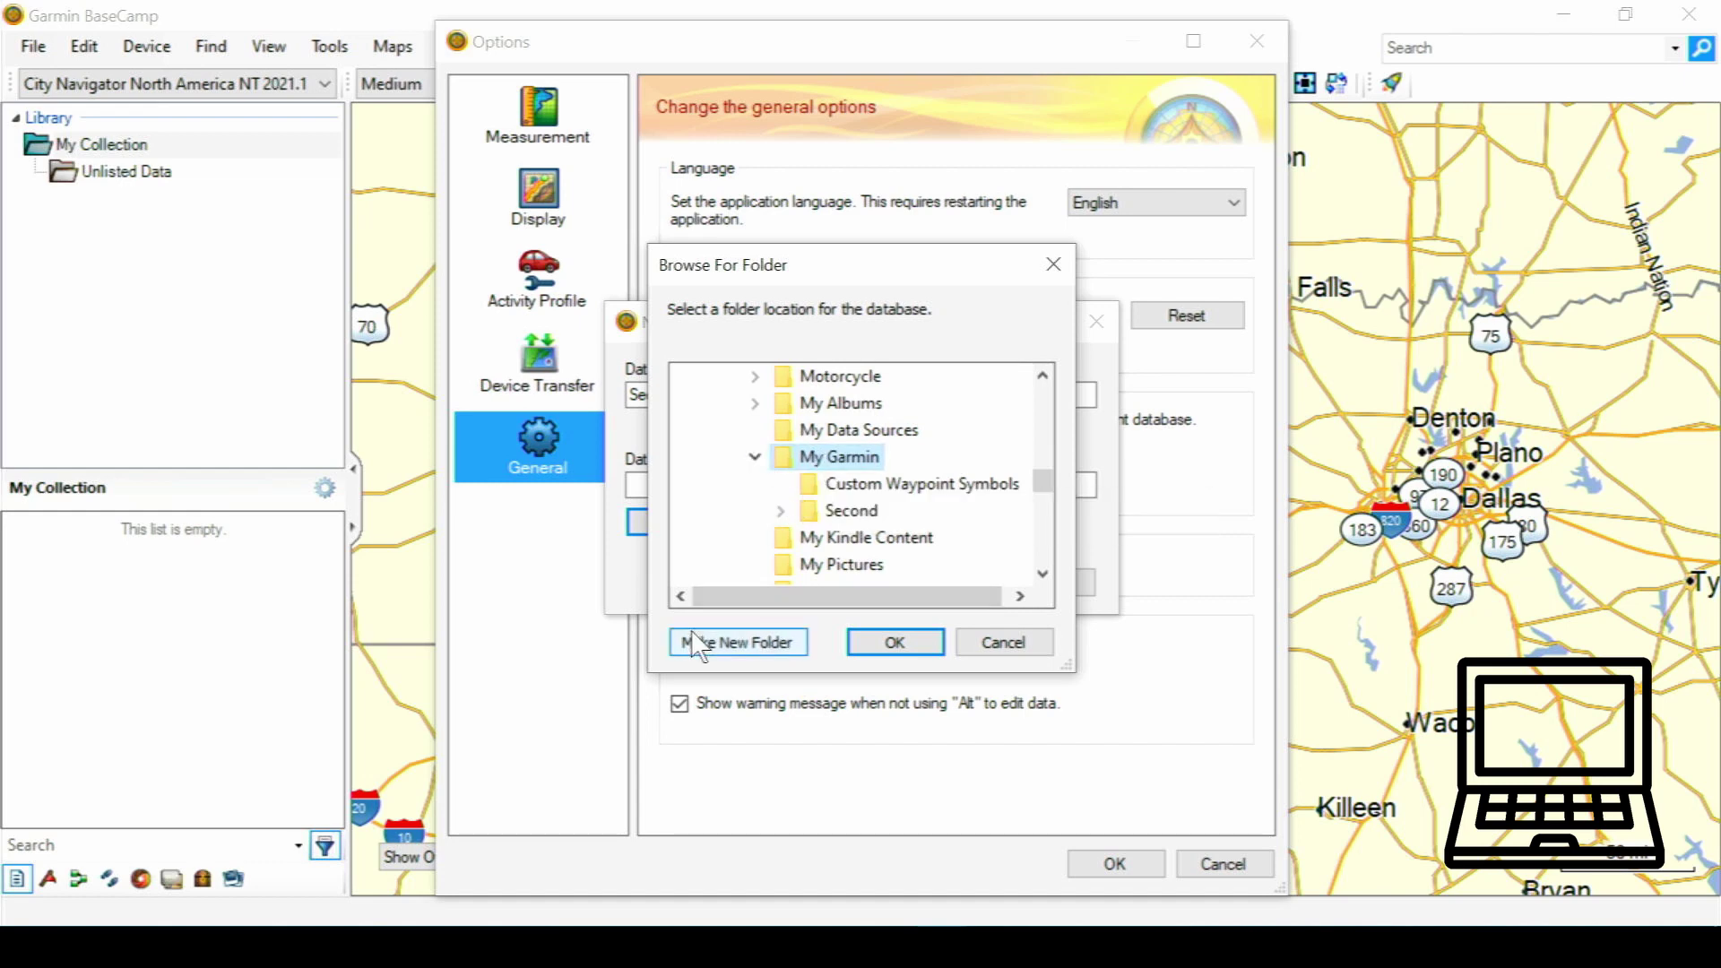
pyautogui.click(832, 513)
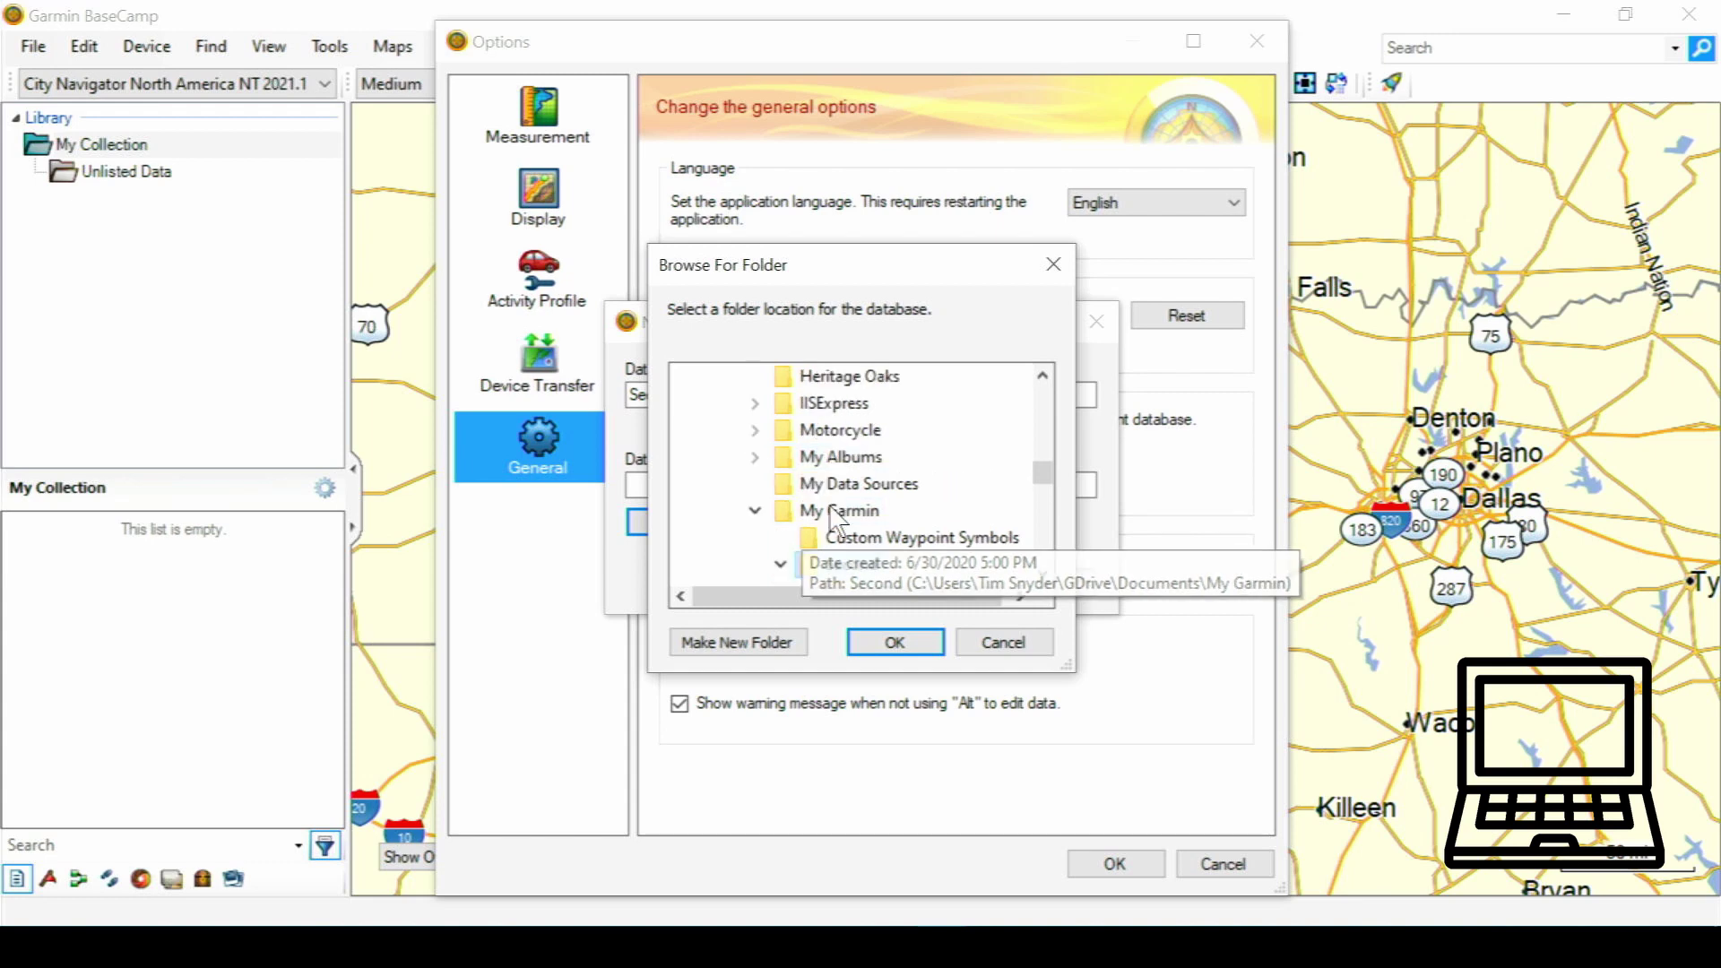
pyautogui.click(895, 643)
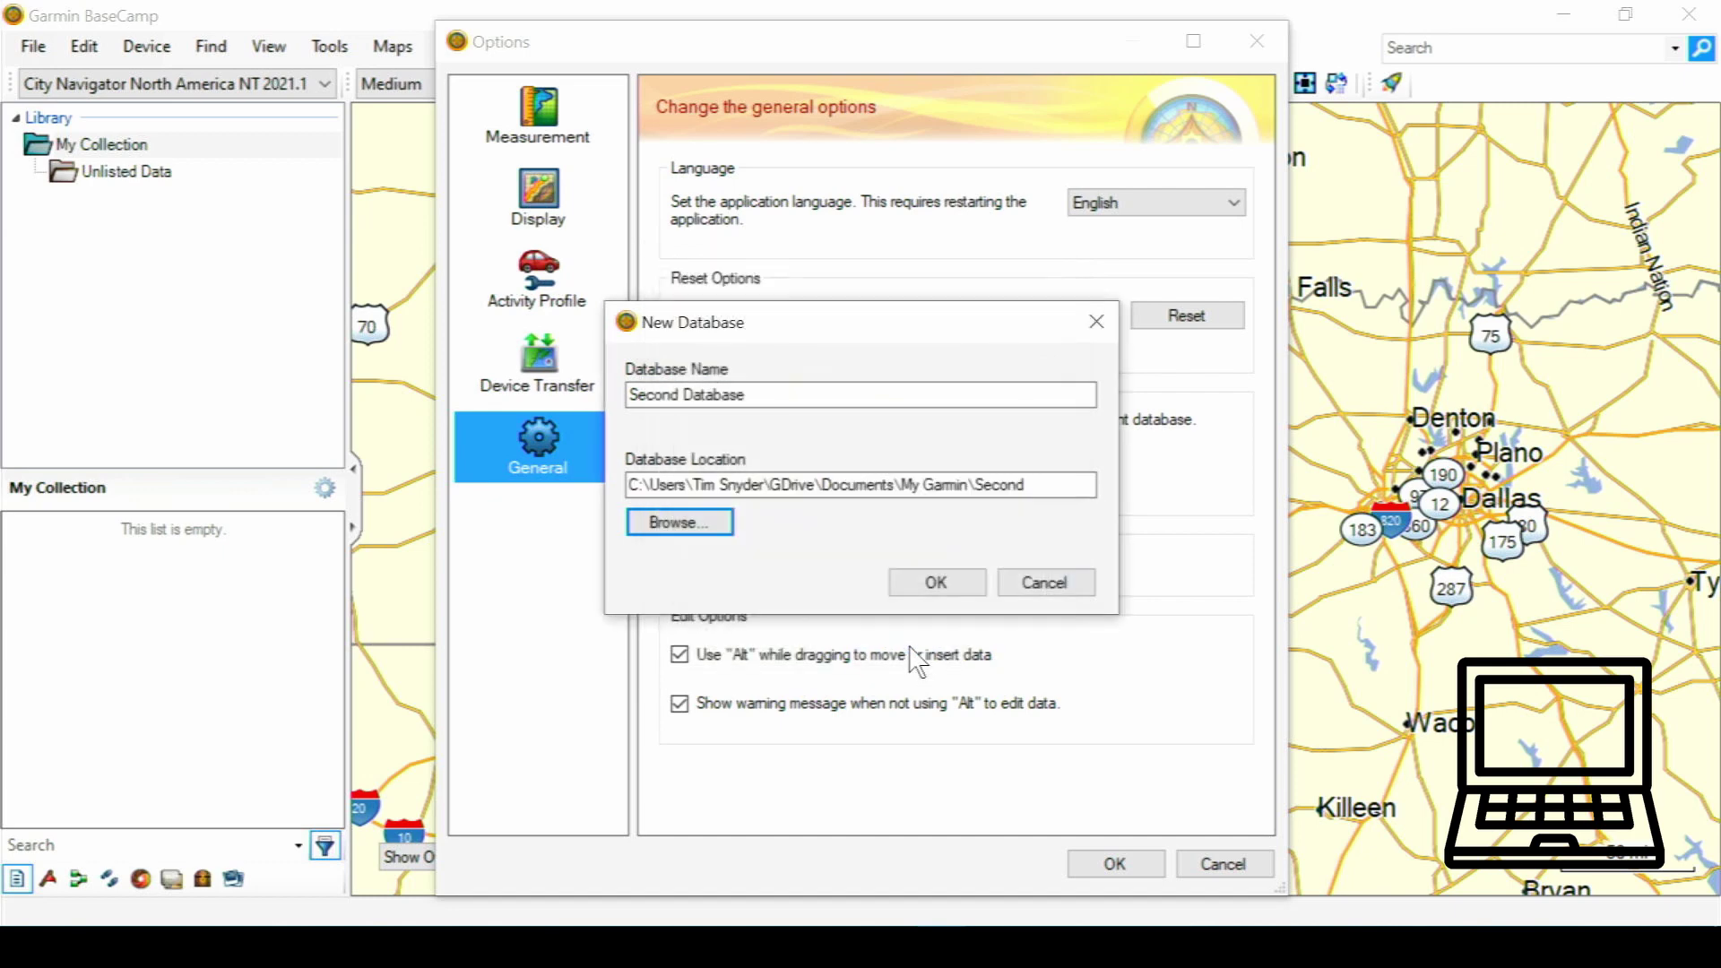
pyautogui.click(967, 588)
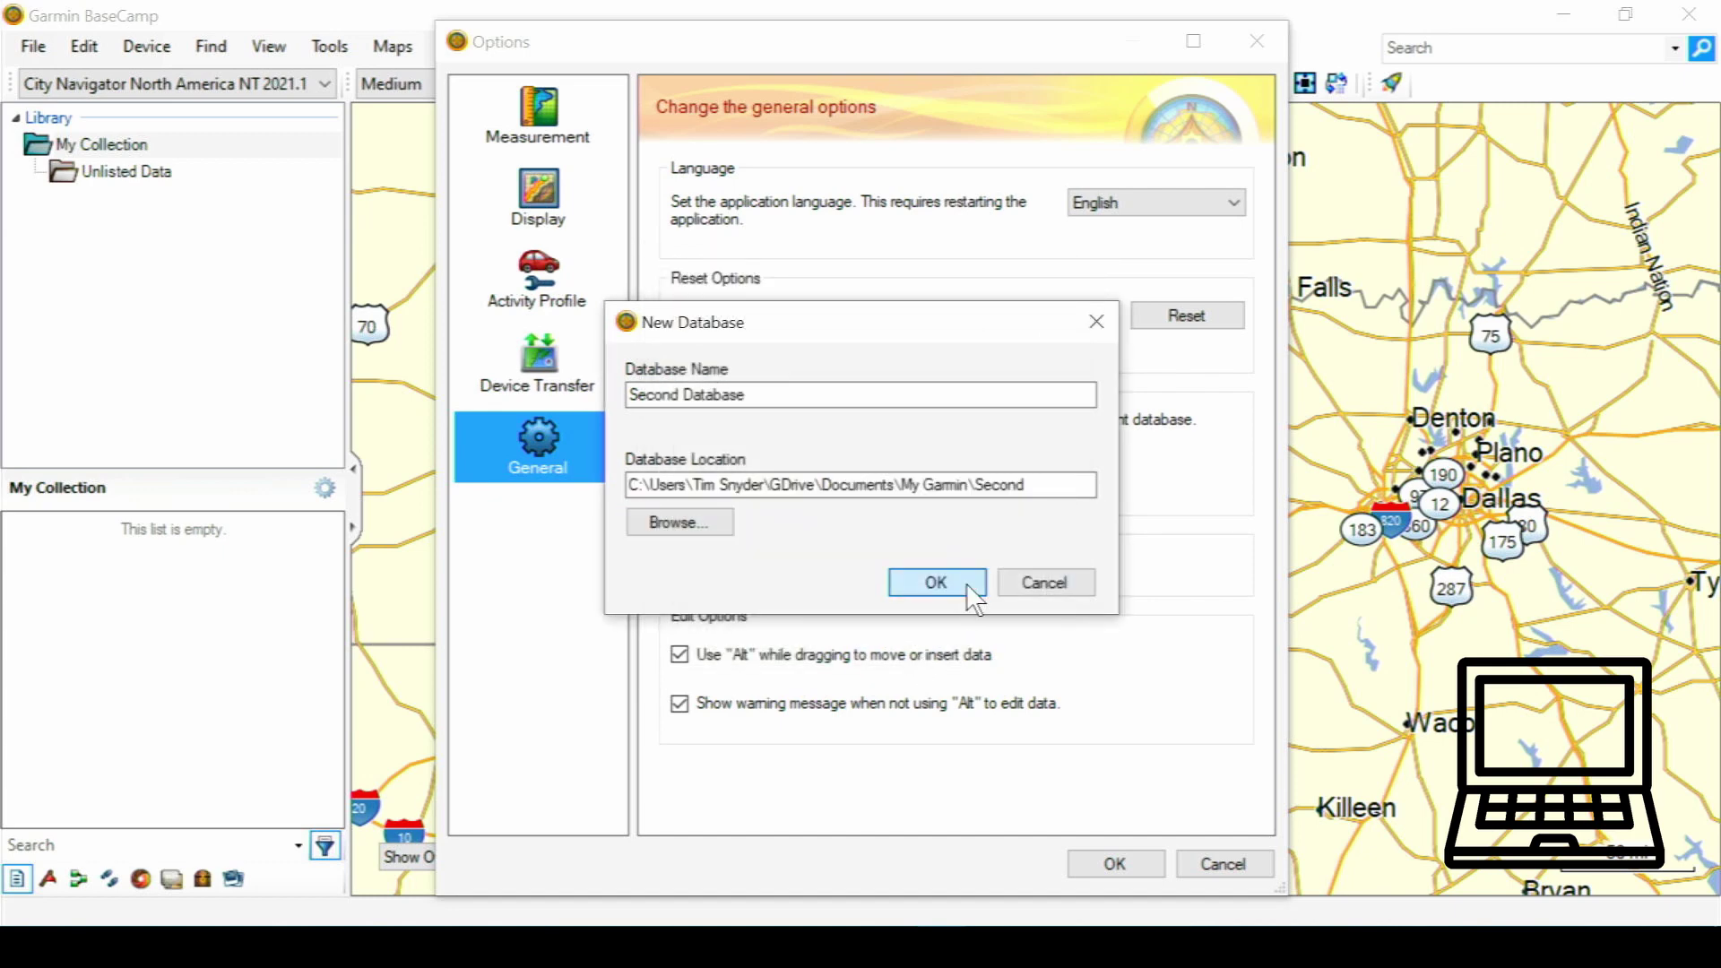
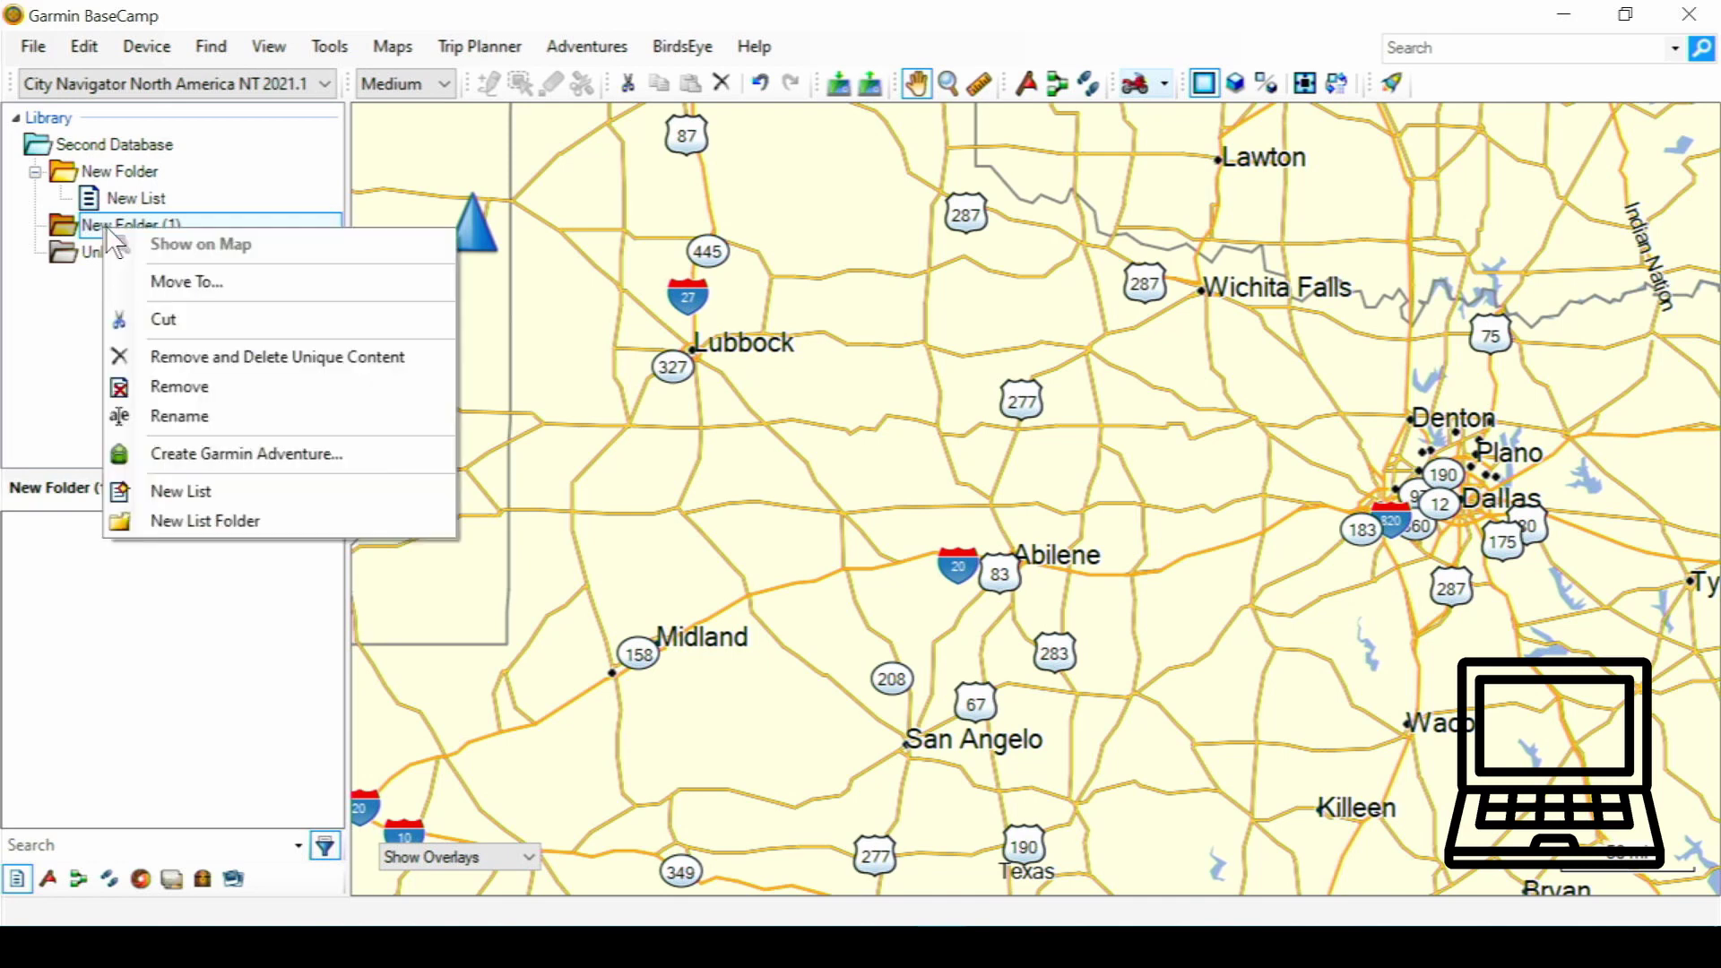
# Step: Add a list inside New Folder (1) and place two waypoints, one between Midland and Abilene, the other east of Lubbock
pyautogui.click(155, 492)
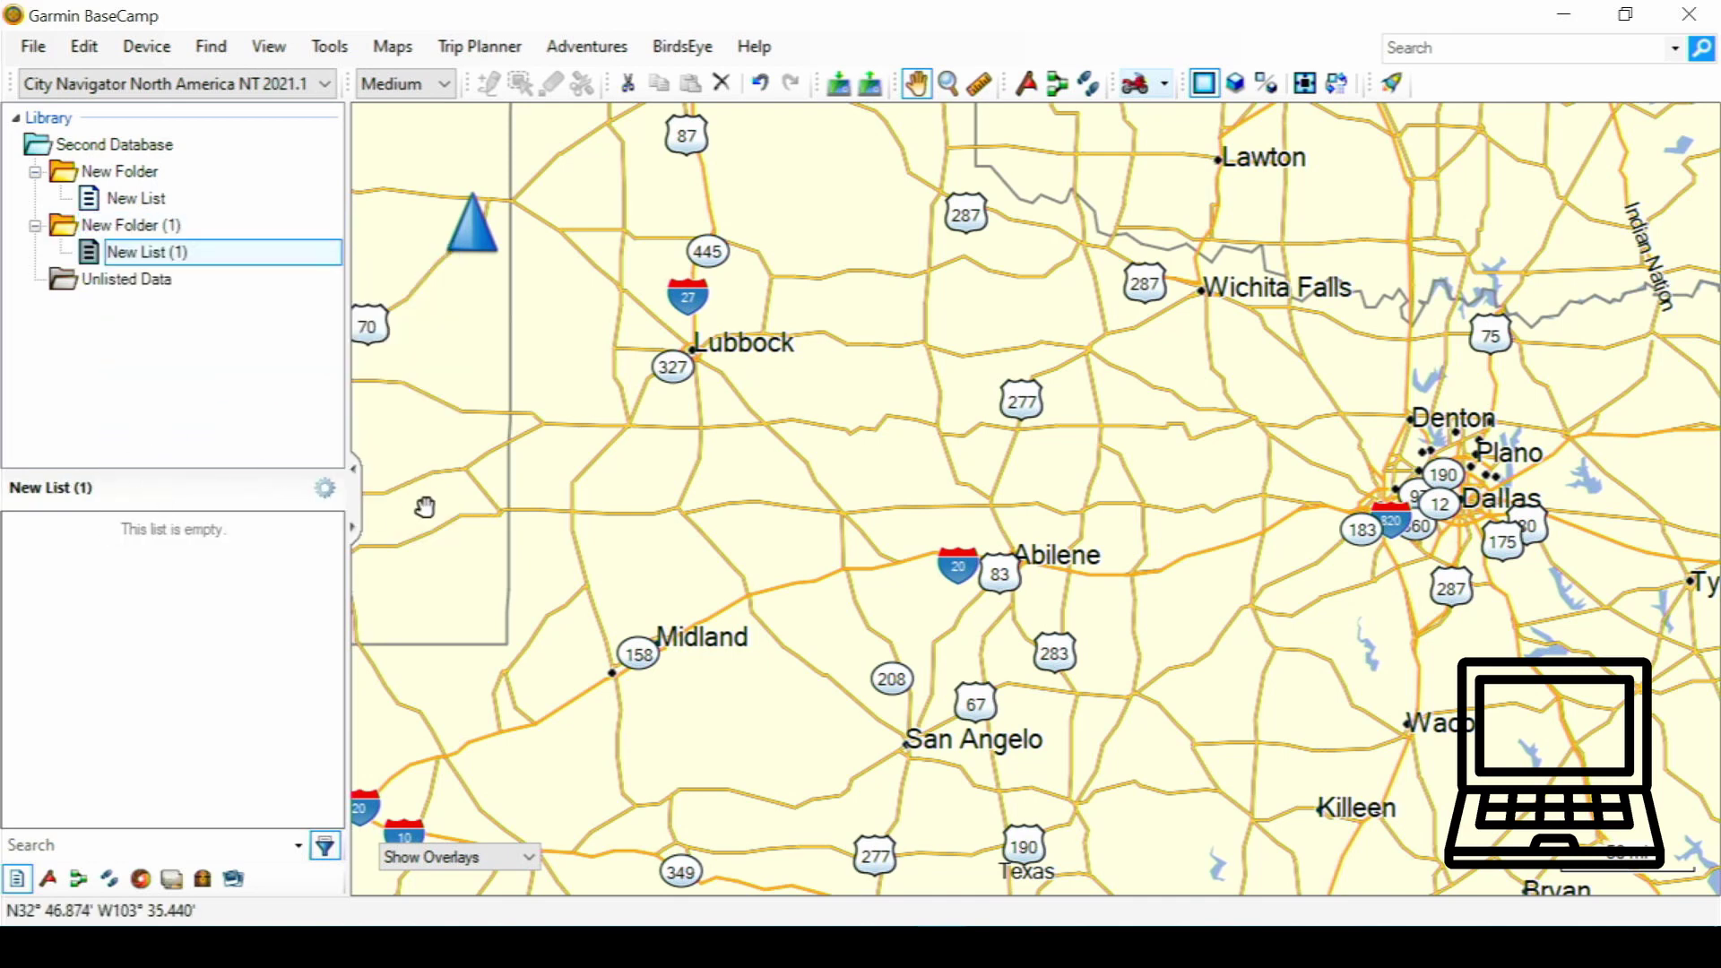
pyautogui.rightClick(788, 588)
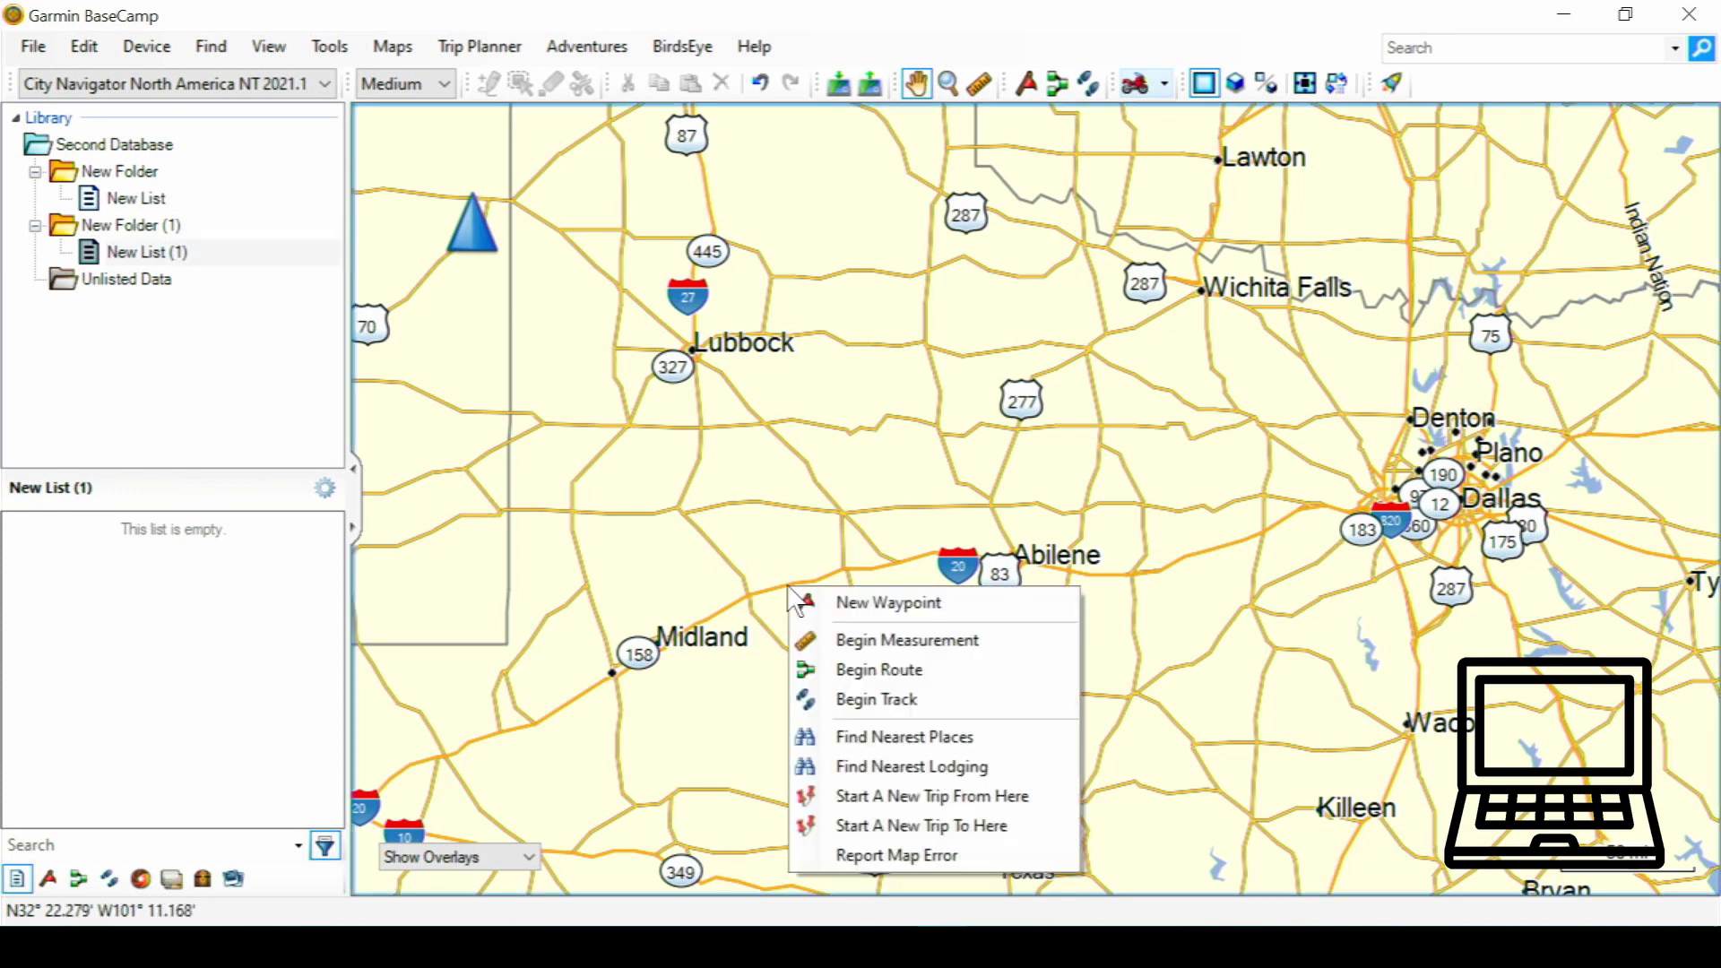
pyautogui.click(807, 603)
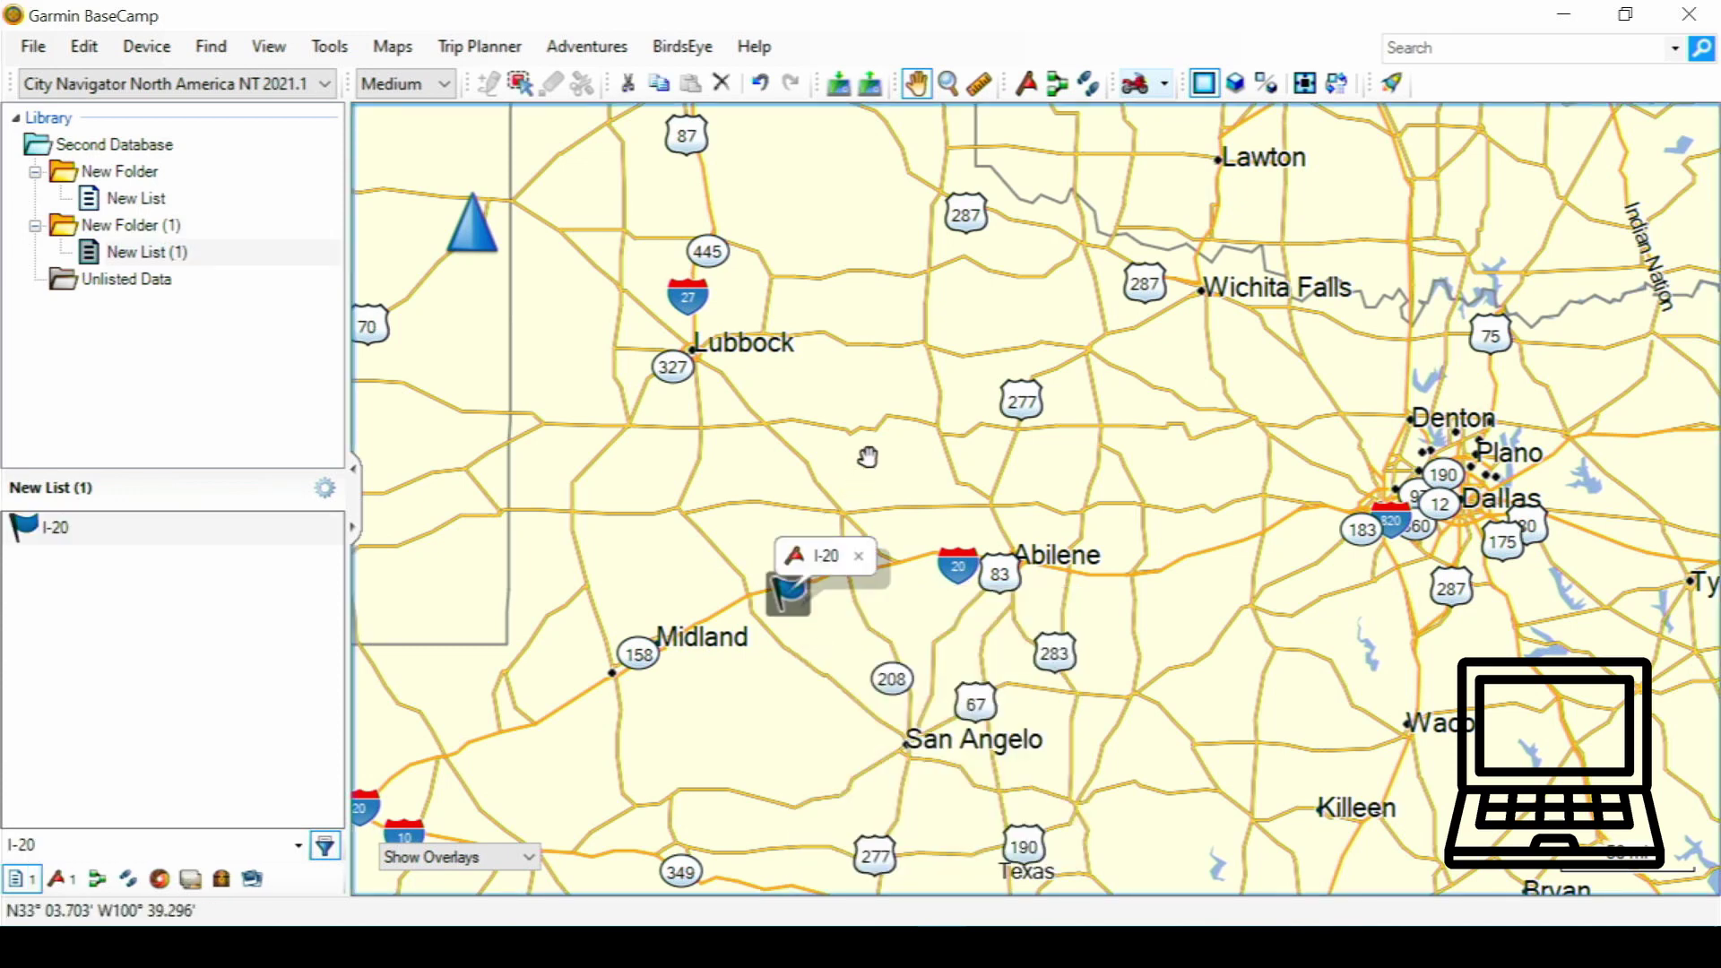
pyautogui.rightClick(852, 345)
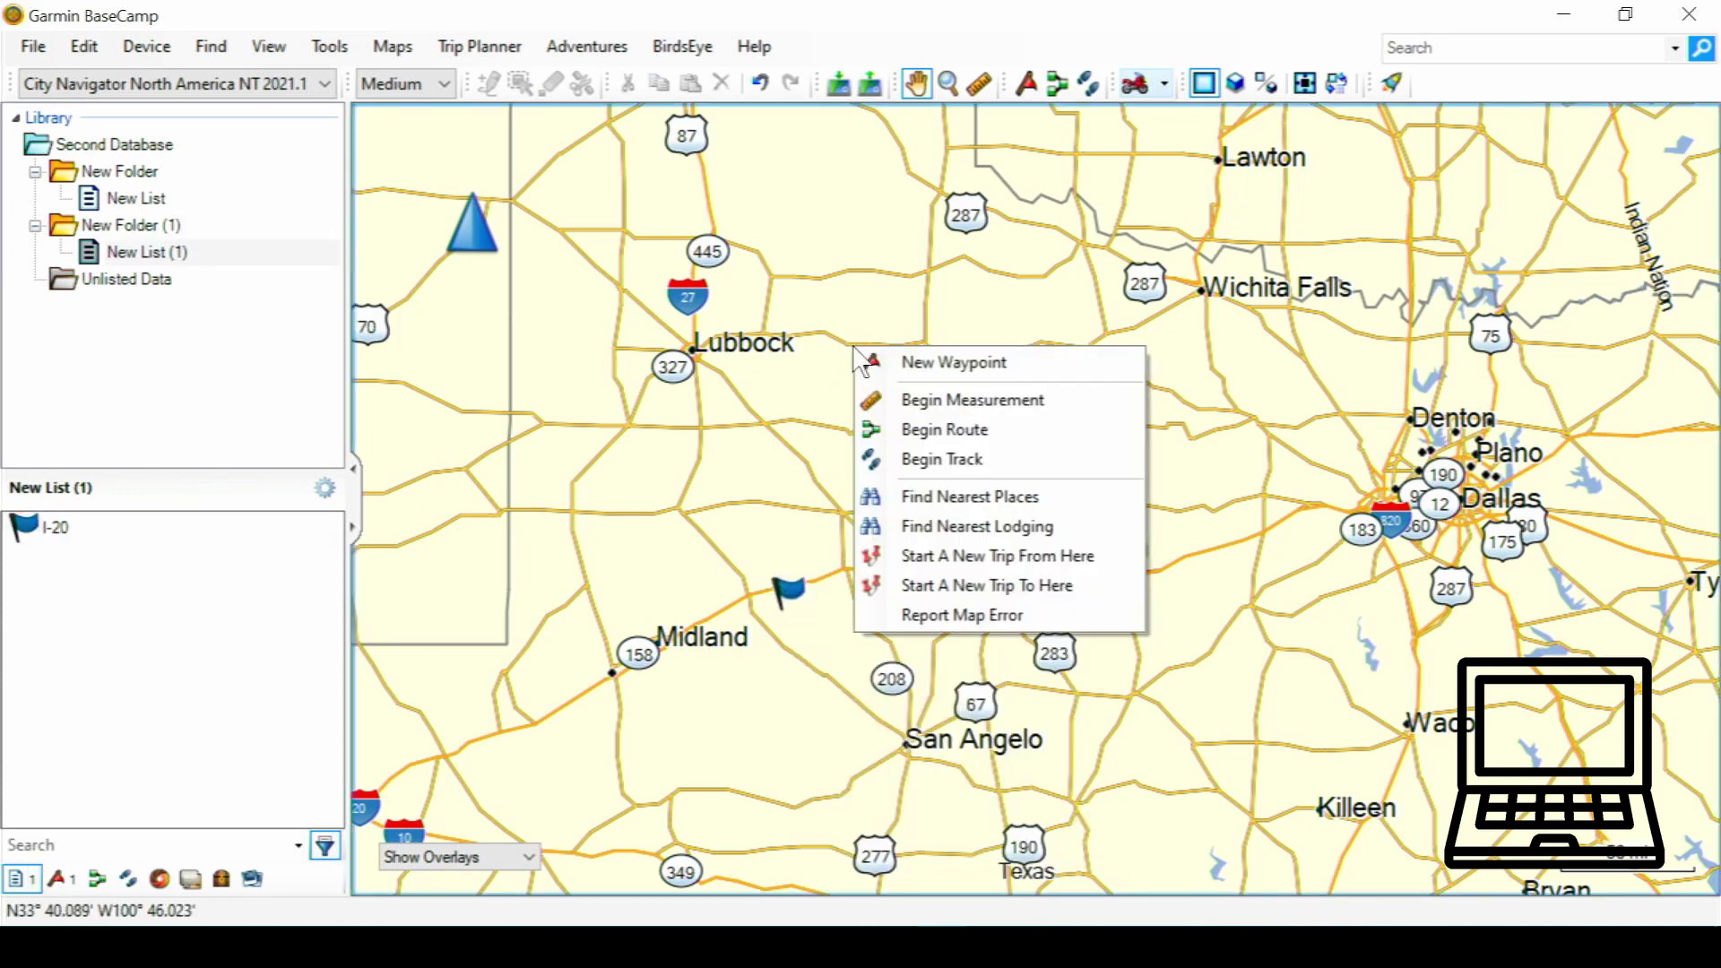
pyautogui.click(887, 361)
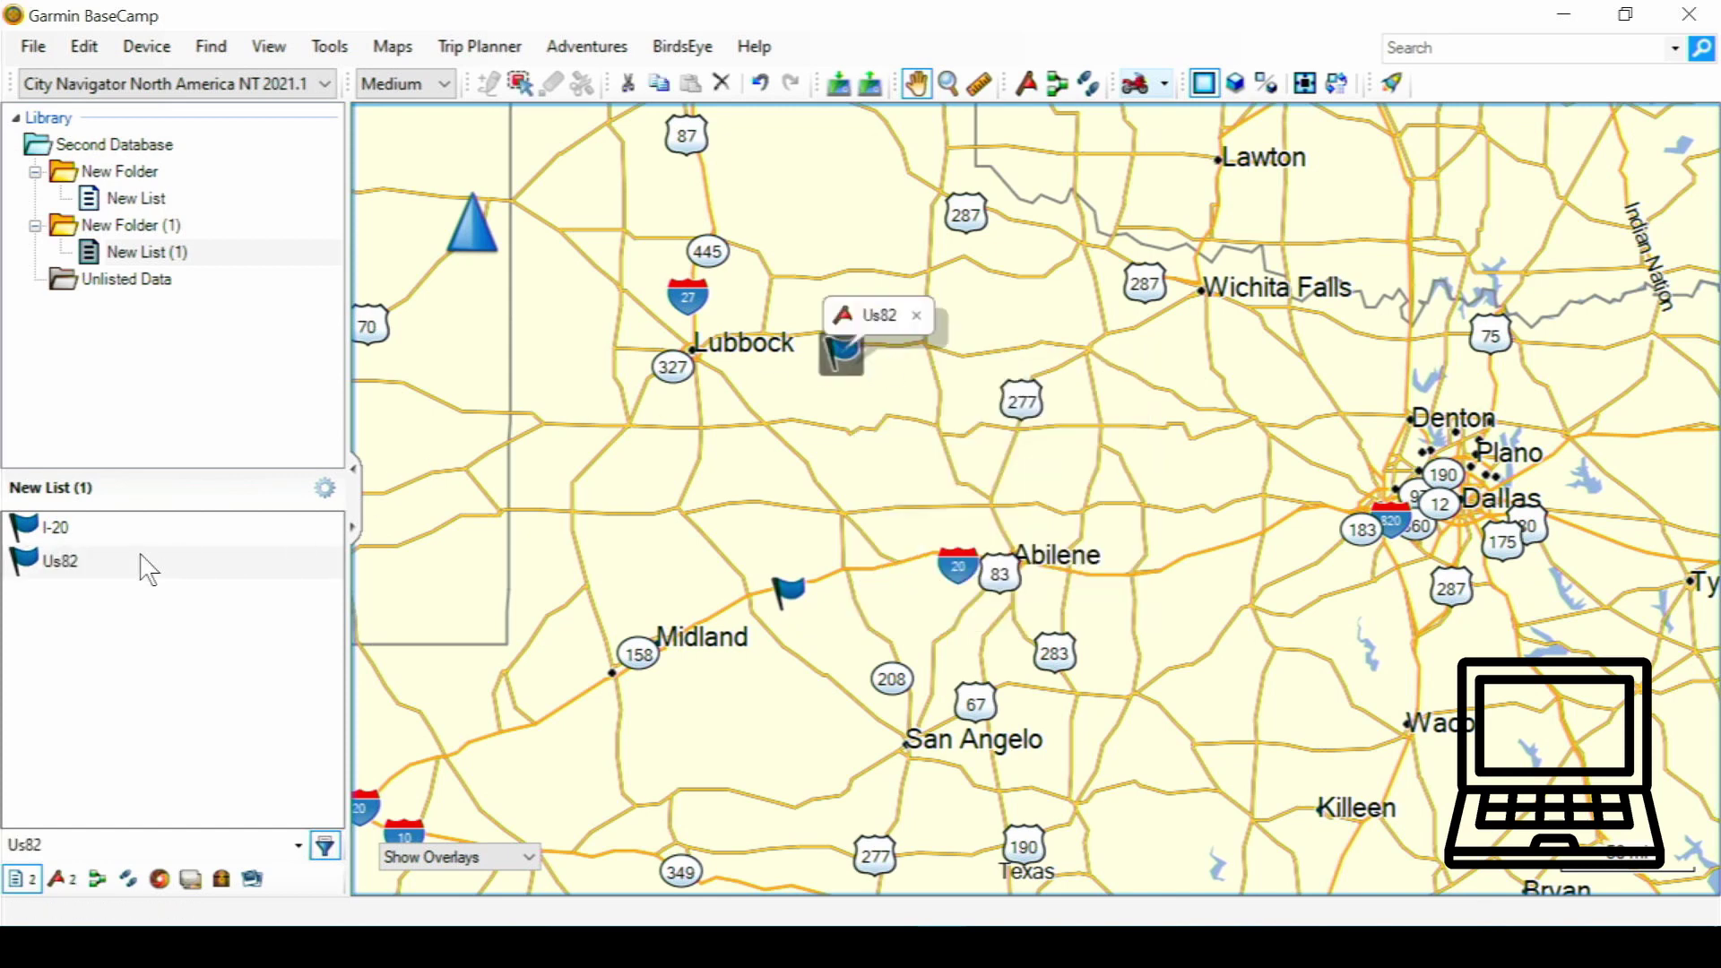
# Step: Create a route from the two waypoints in New List (1)
pyautogui.keyDown('shift'); pyautogui.click(107, 532); pyautogui.keyUp('shift')
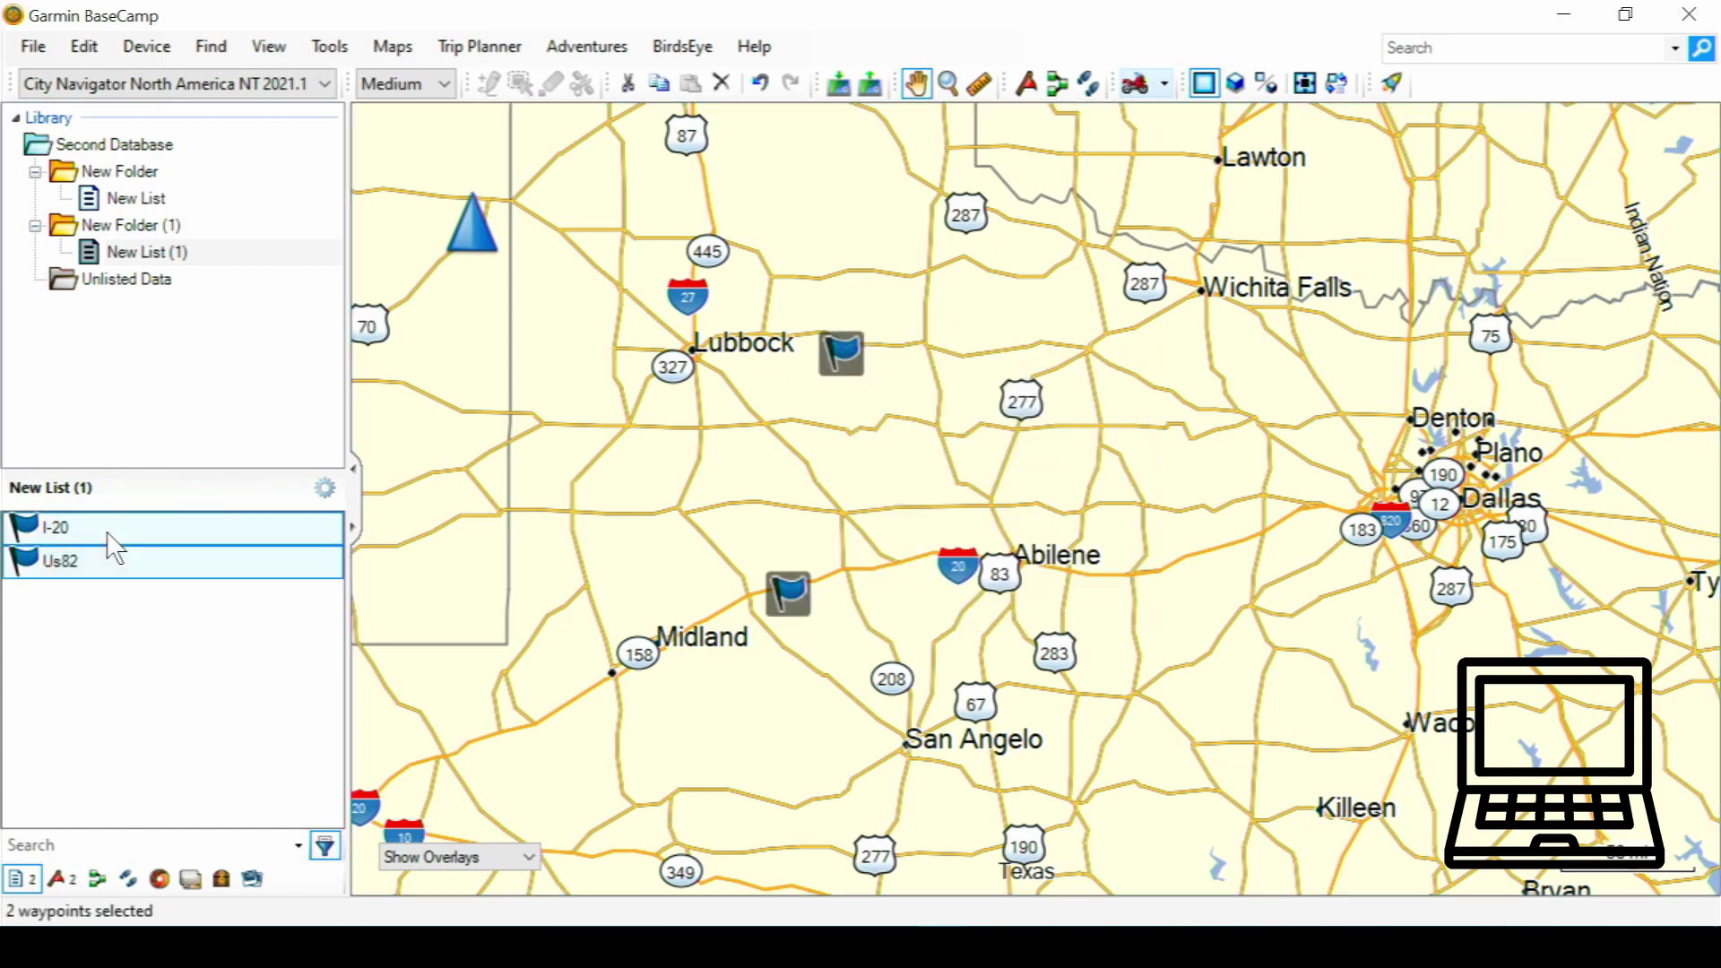
pyautogui.rightClick(106, 531)
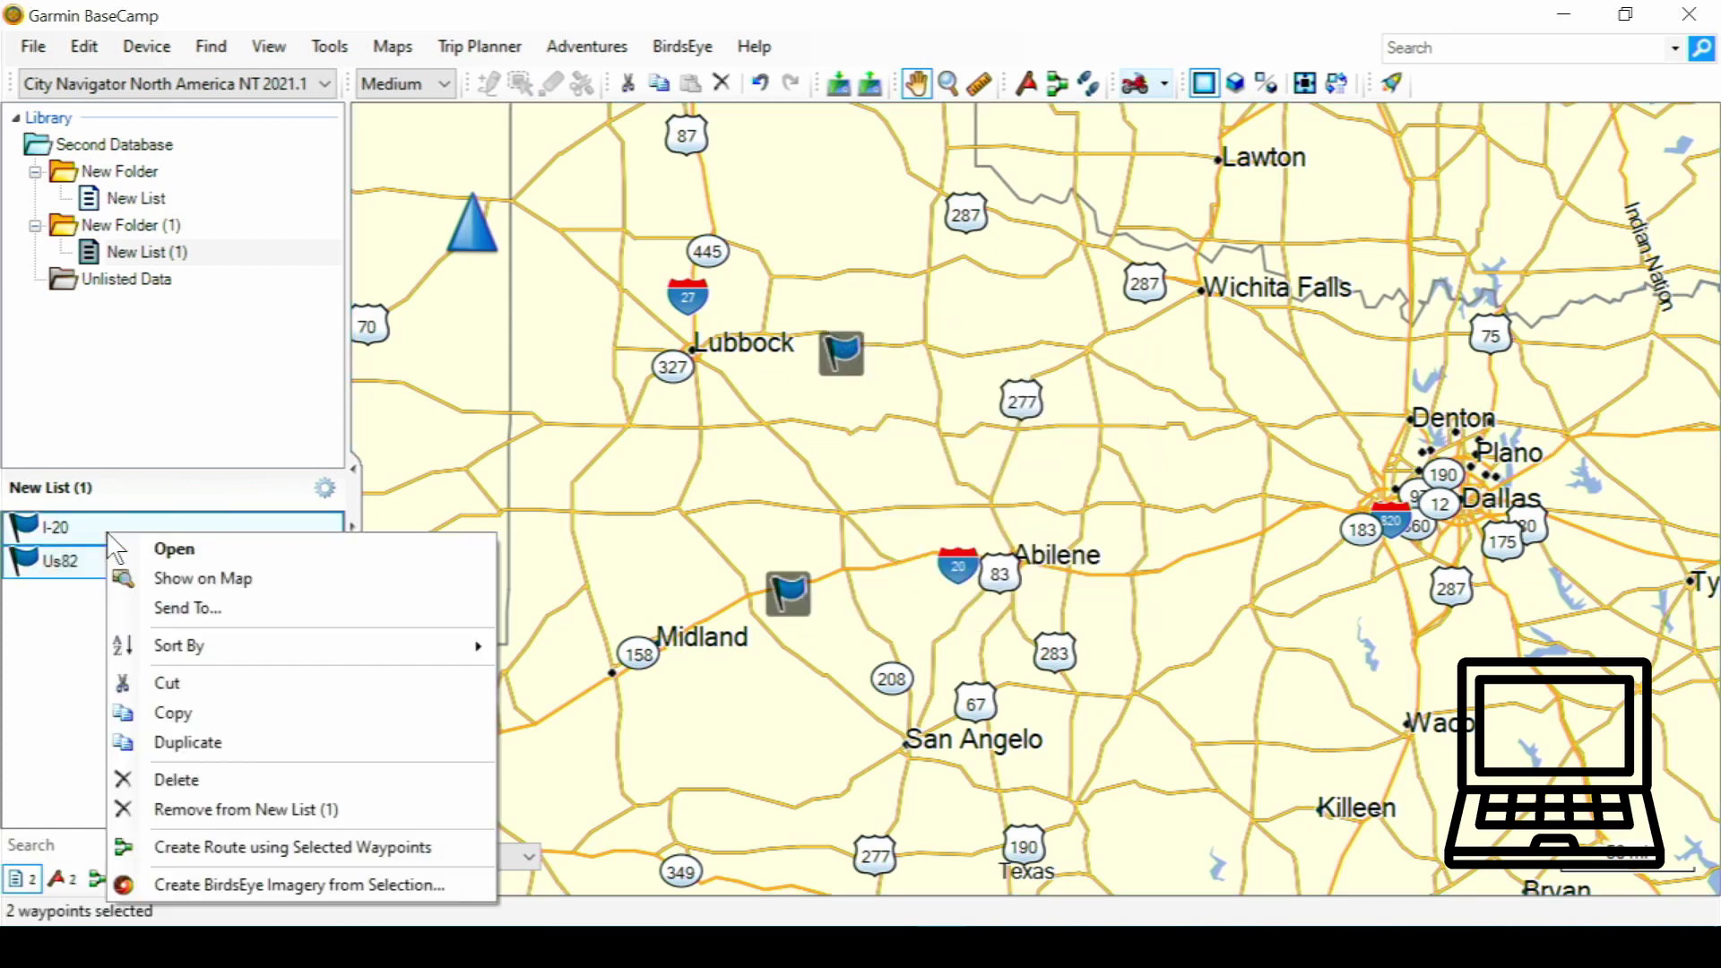
pyautogui.click(212, 849)
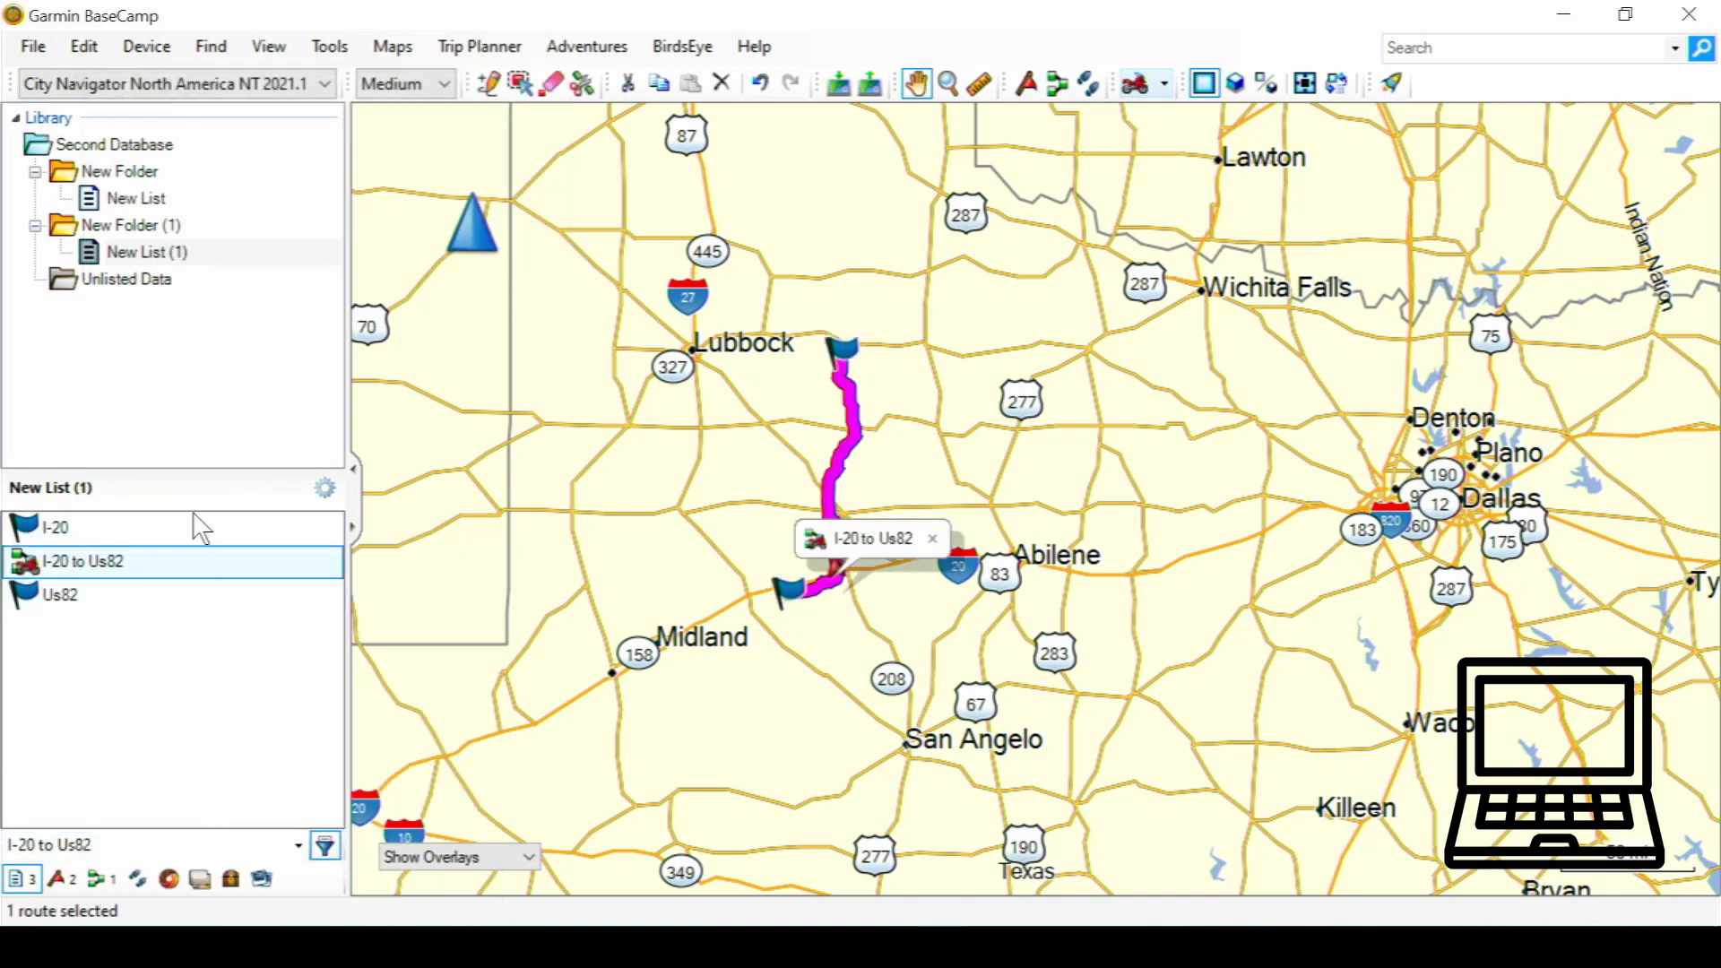
pyautogui.click(224, 399)
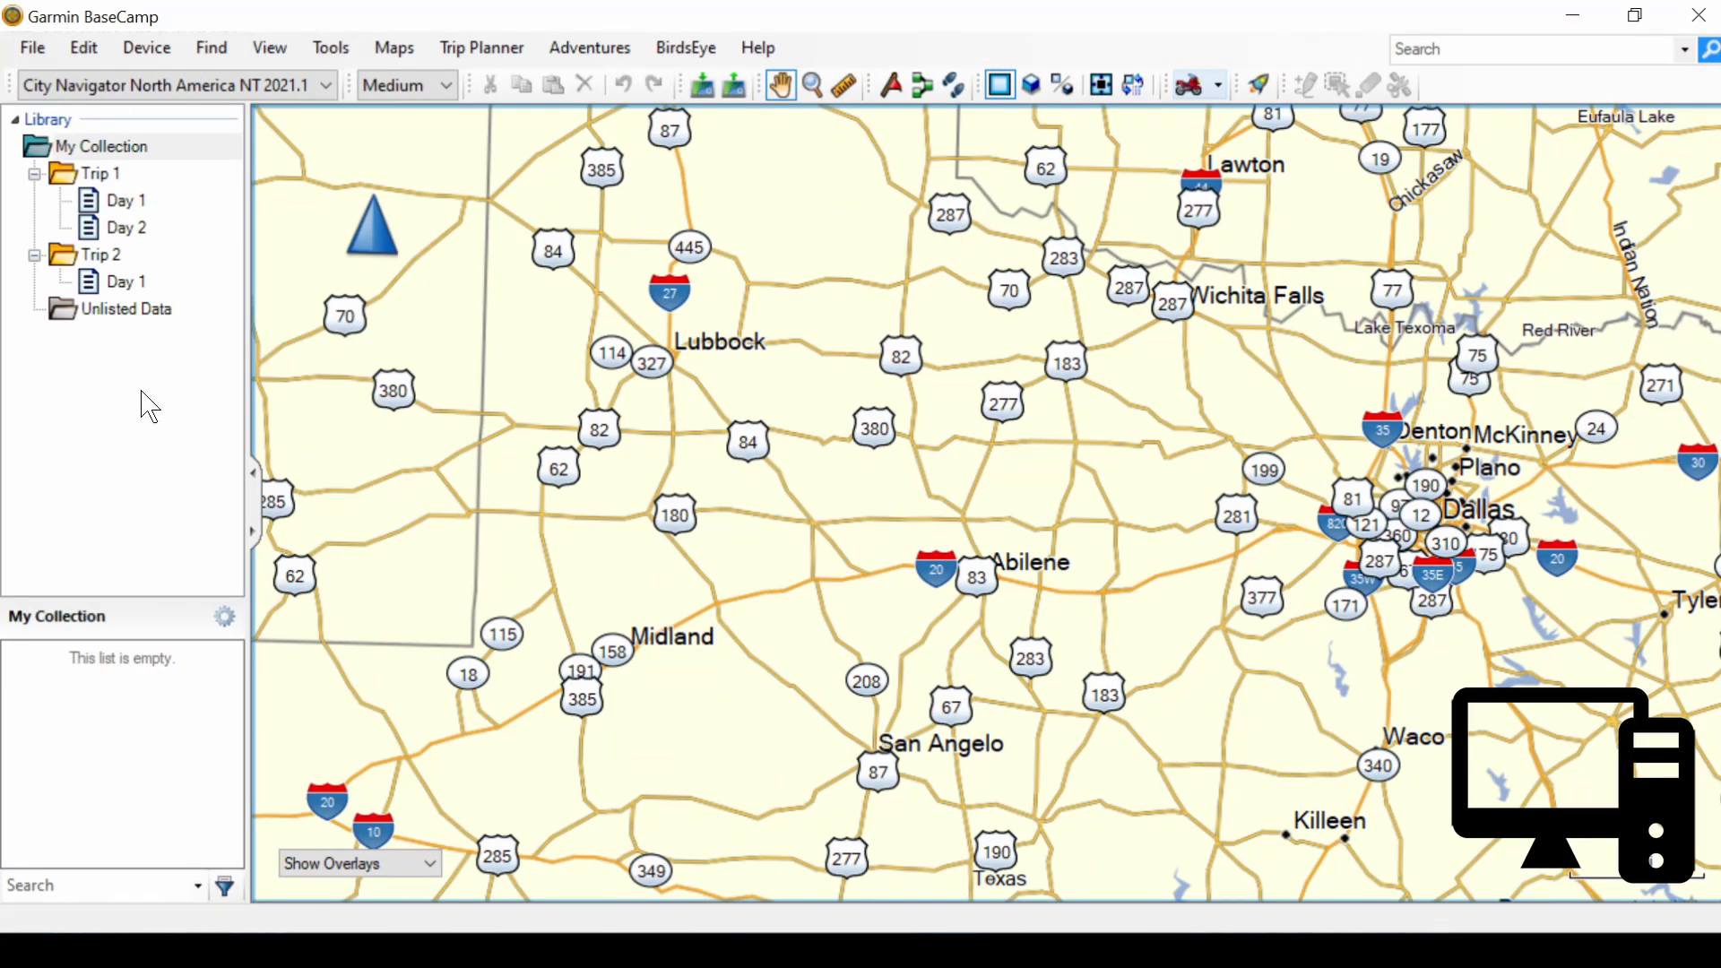
# Step: On the desktop, switch the active database to Second Database in the general options
pyautogui.click(71, 45)
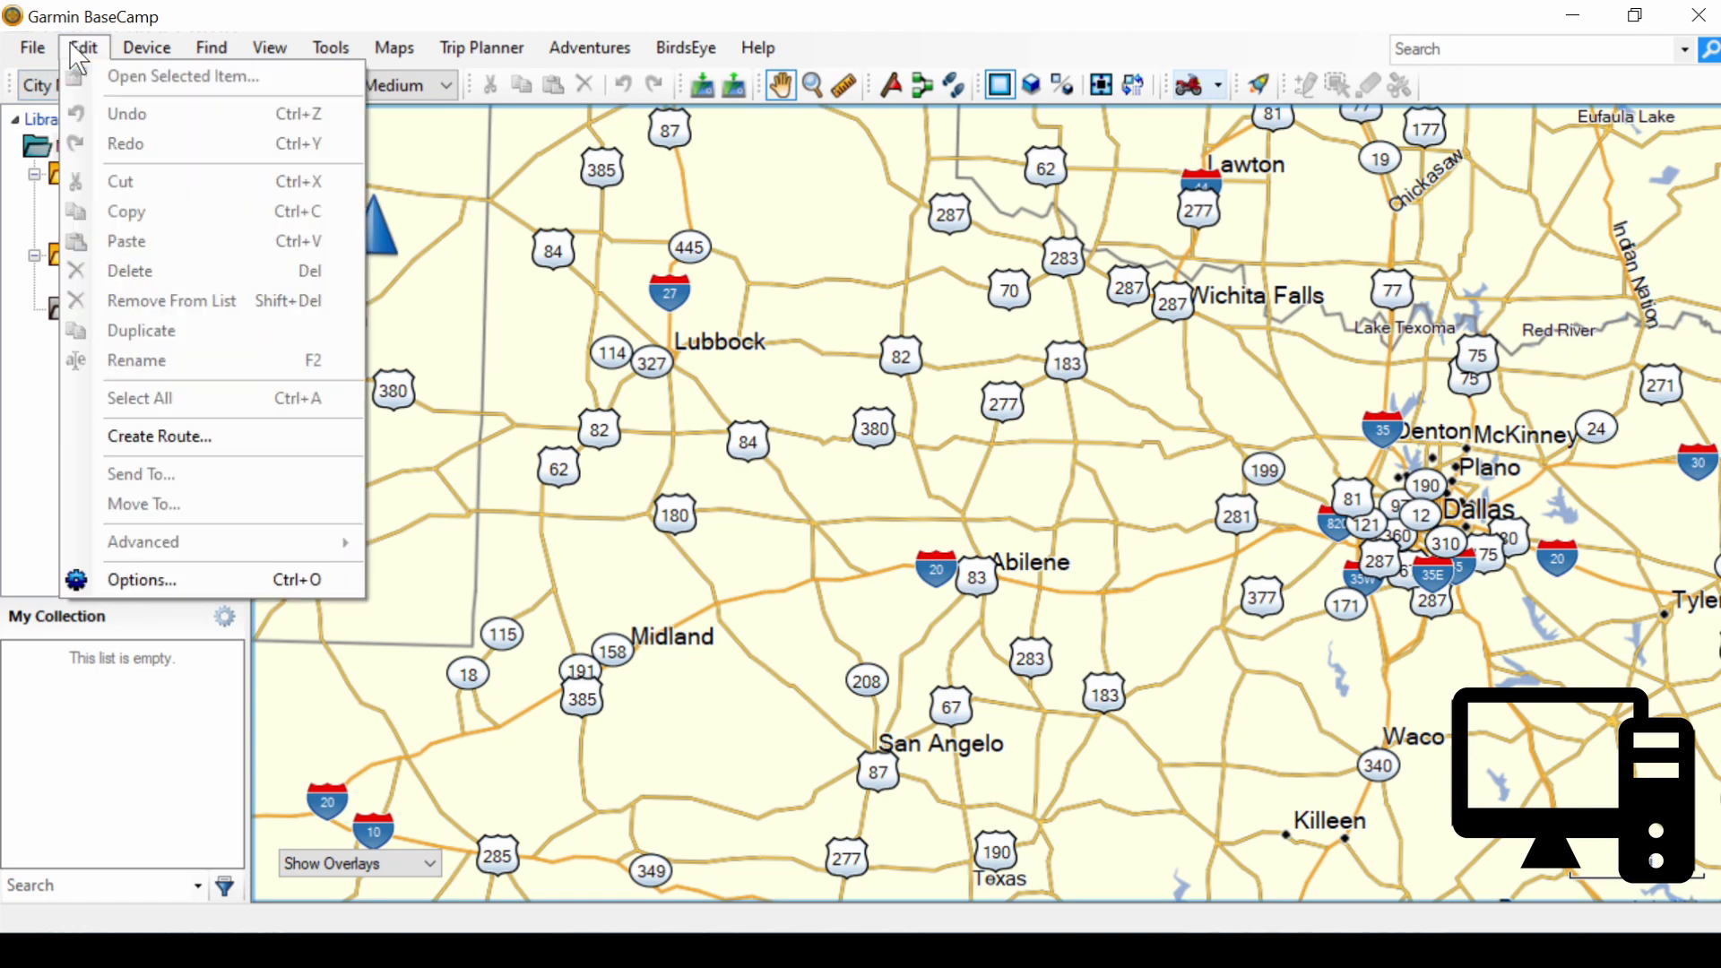
pyautogui.click(152, 588)
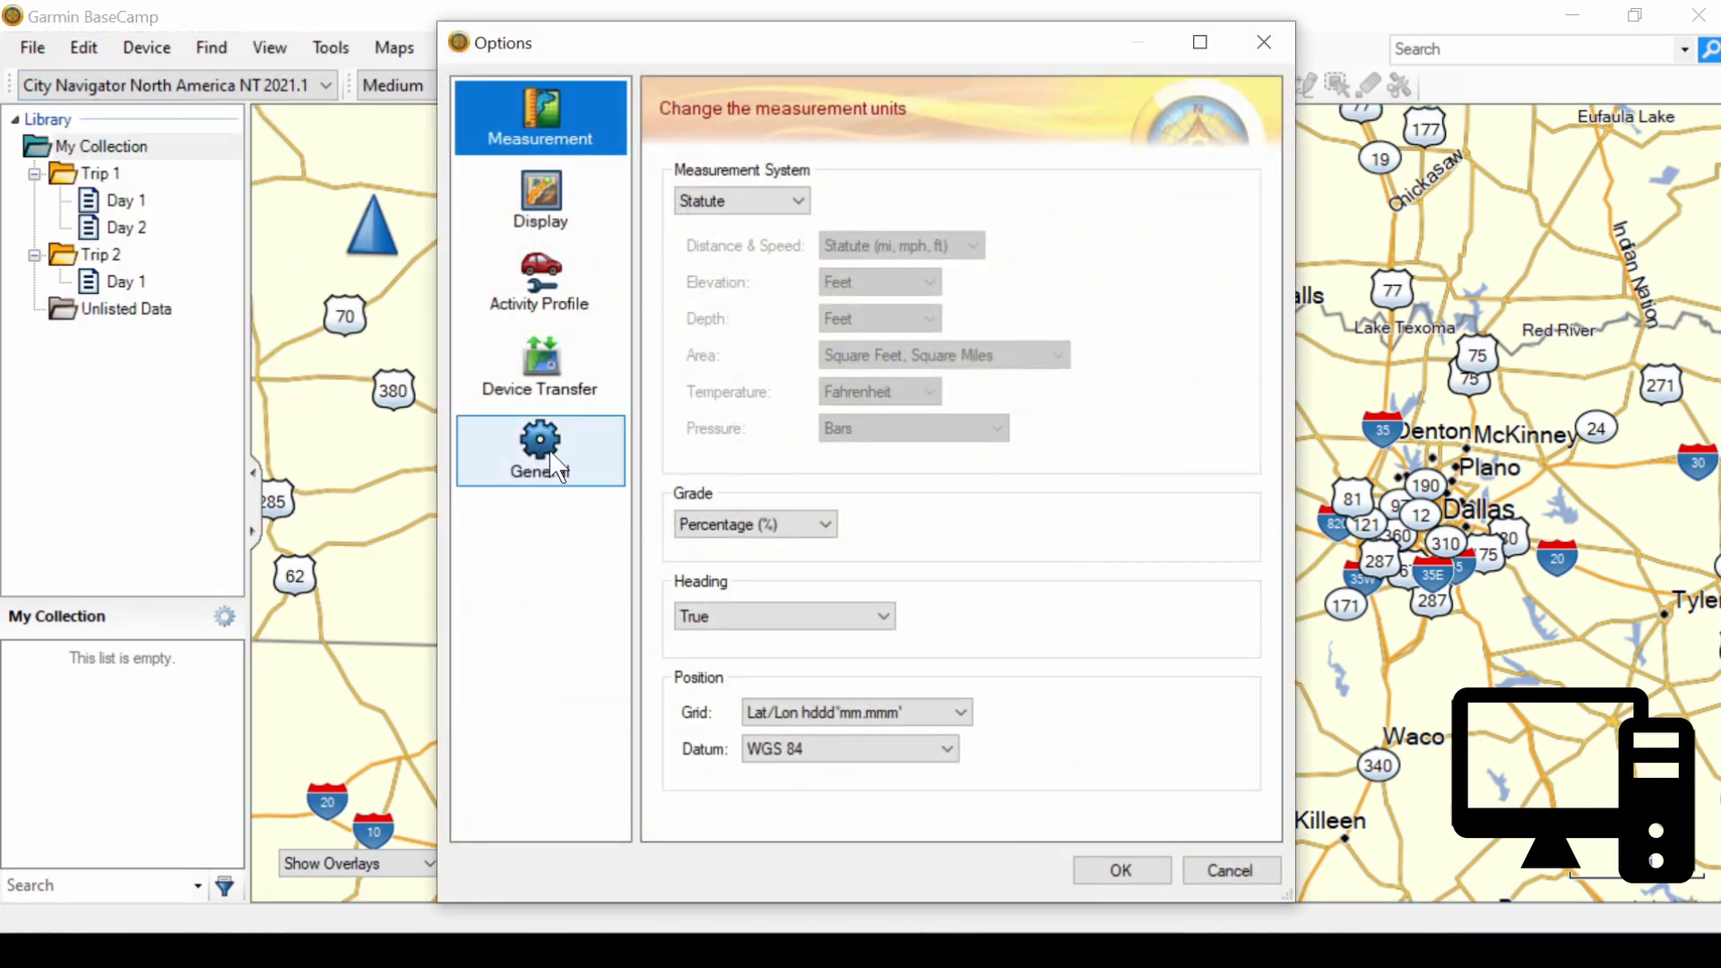
pyautogui.click(550, 448)
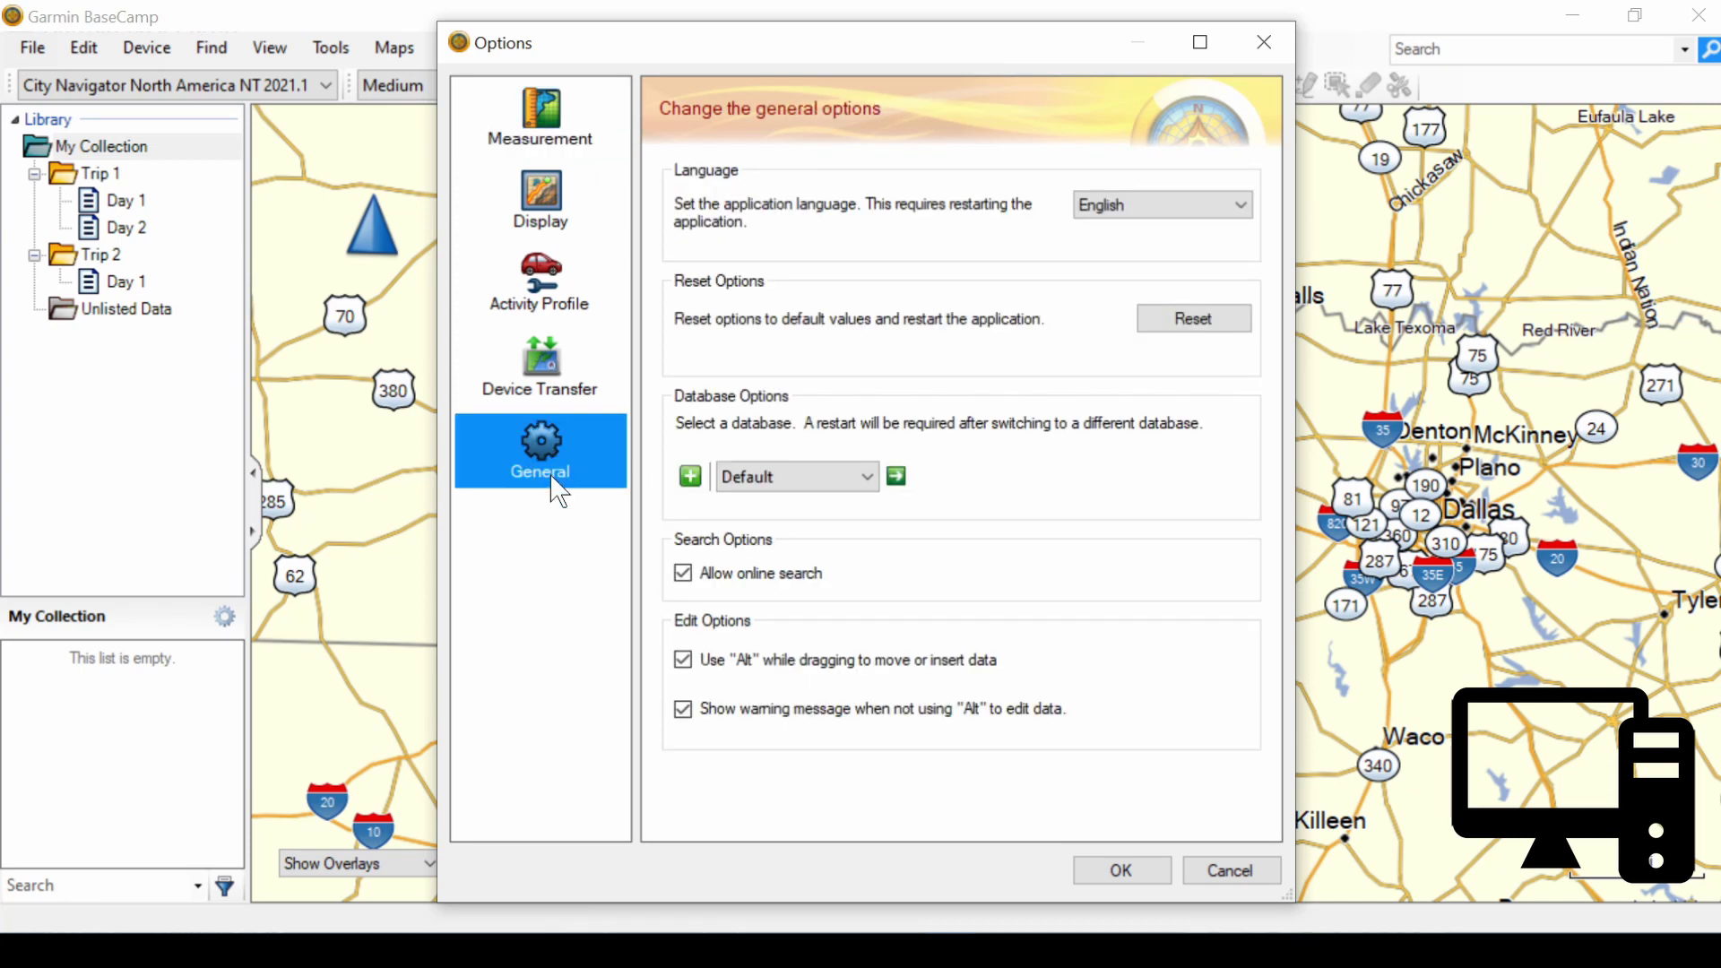
pyautogui.click(867, 478)
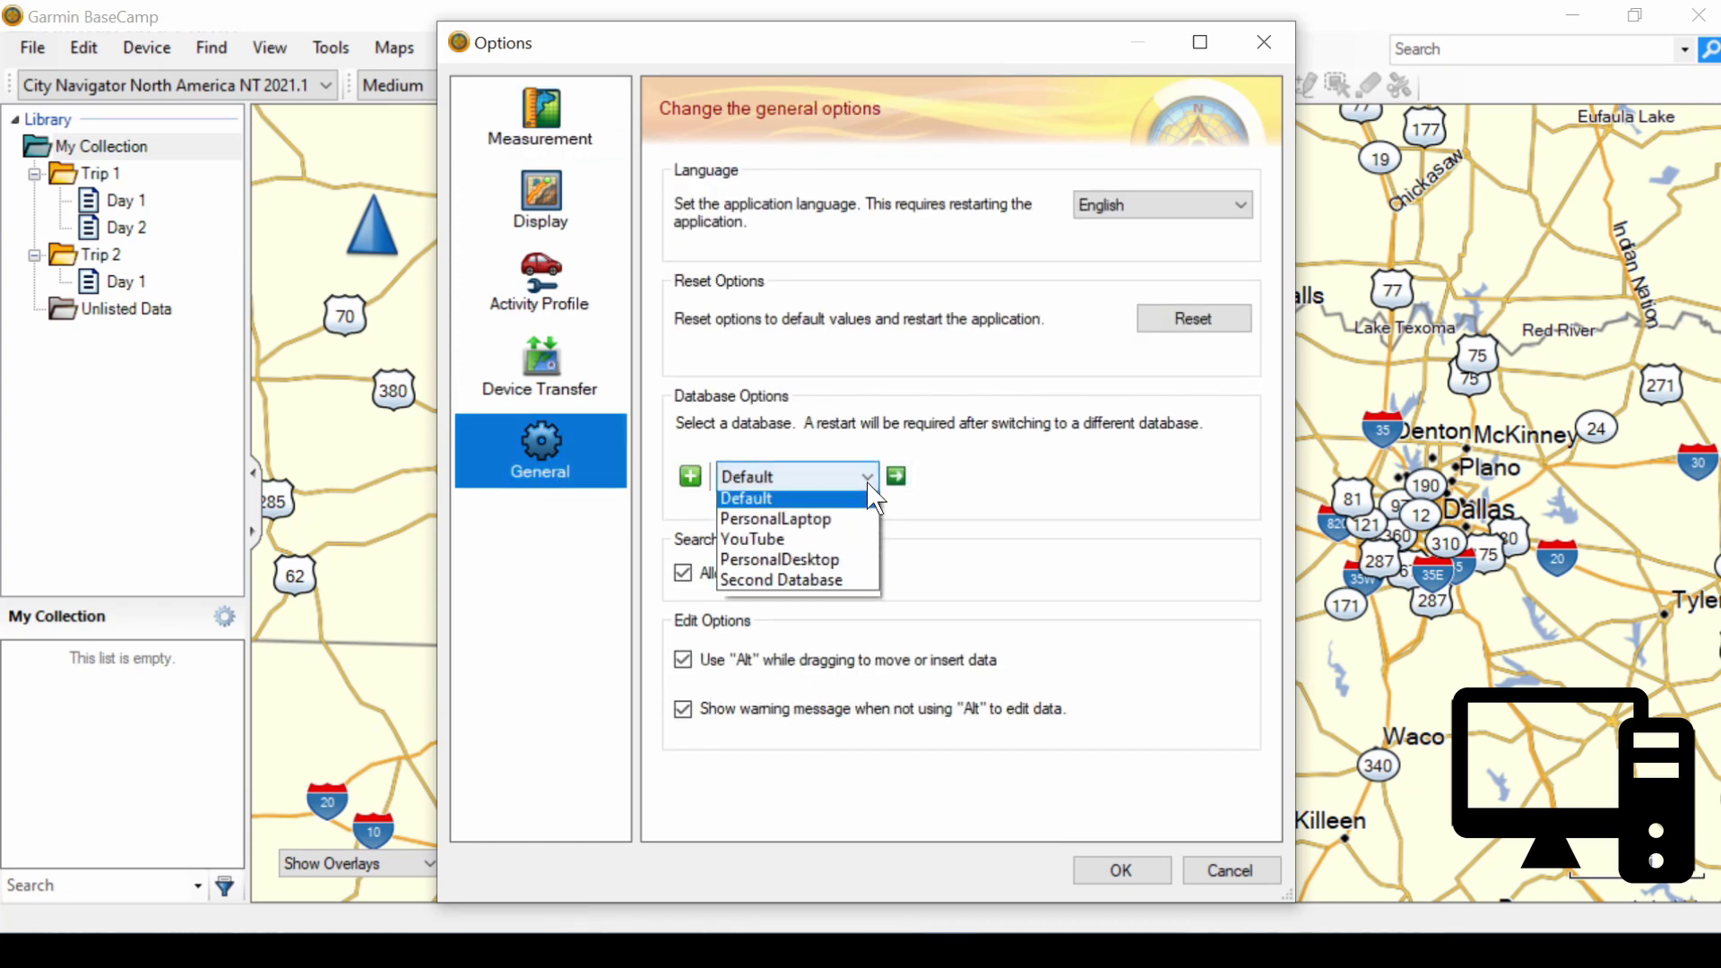
pyautogui.click(814, 583)
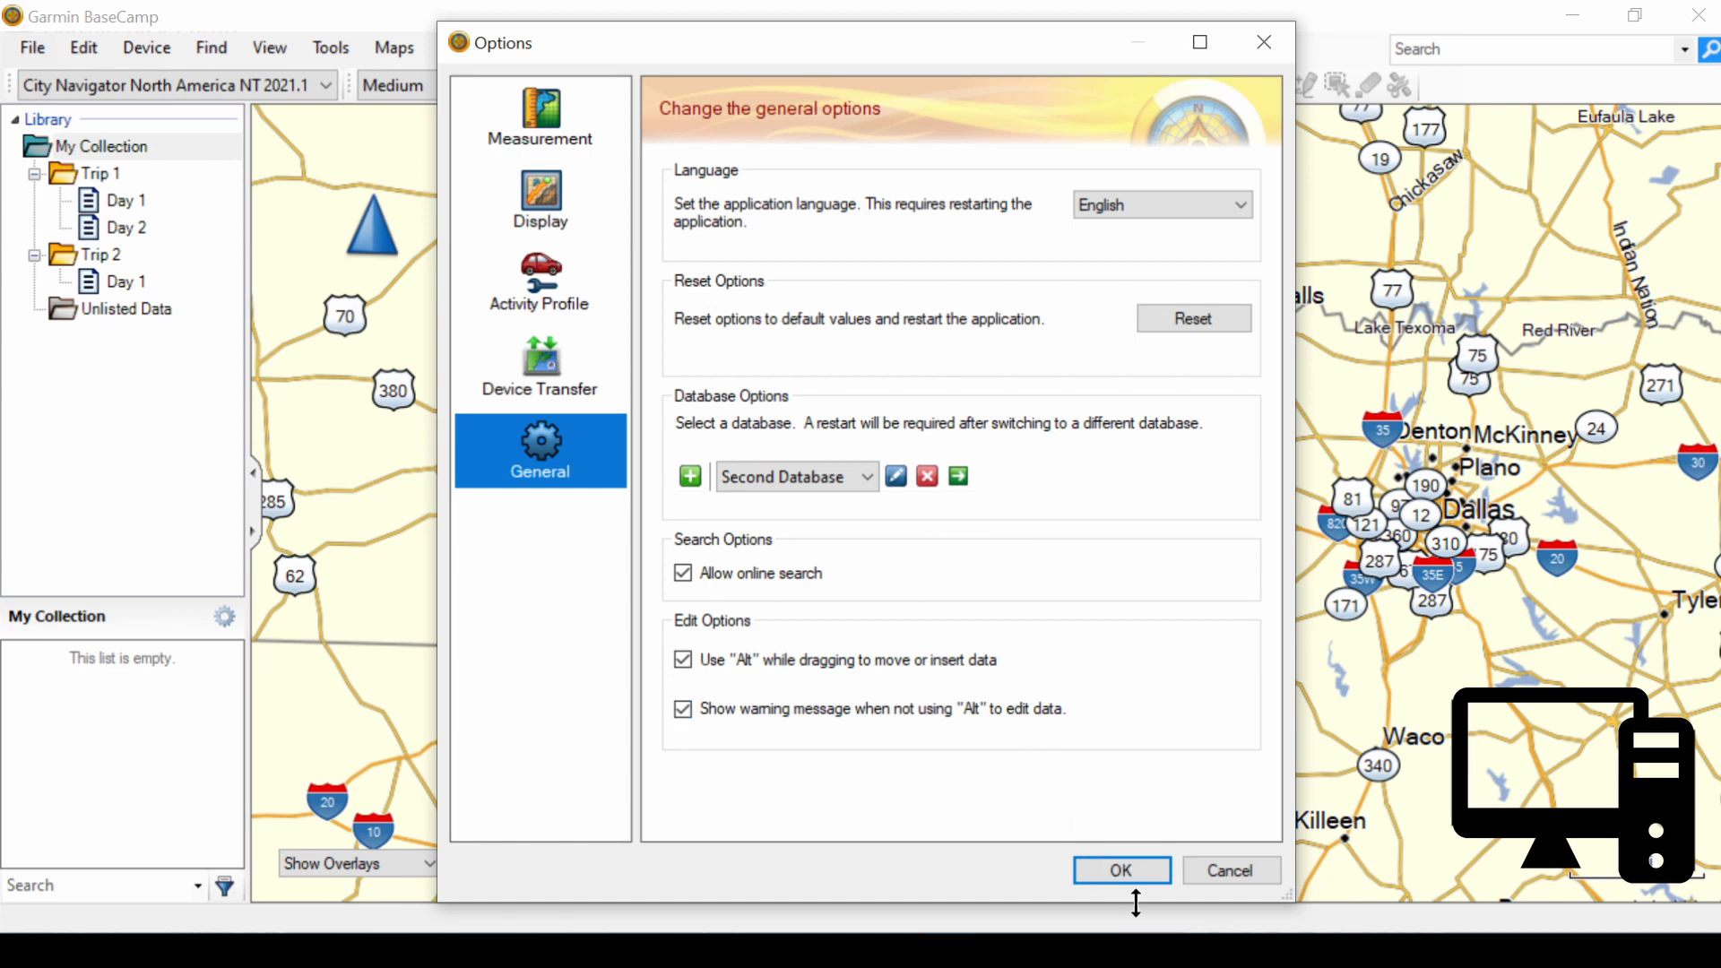
pyautogui.click(1121, 868)
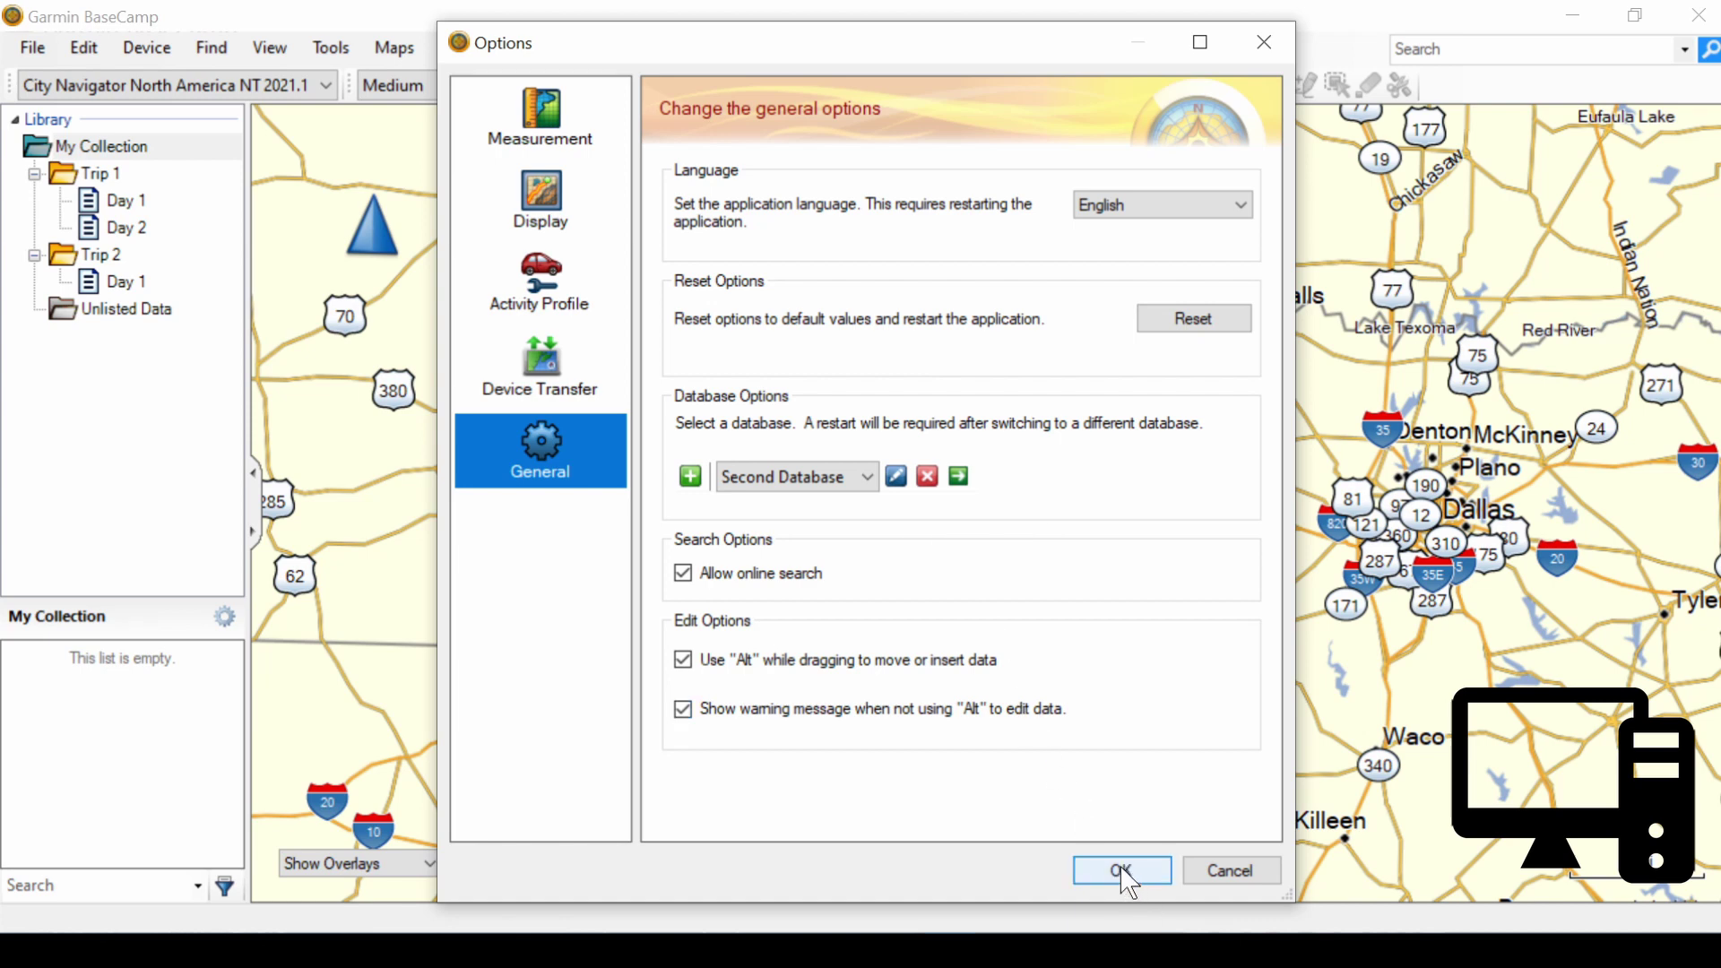